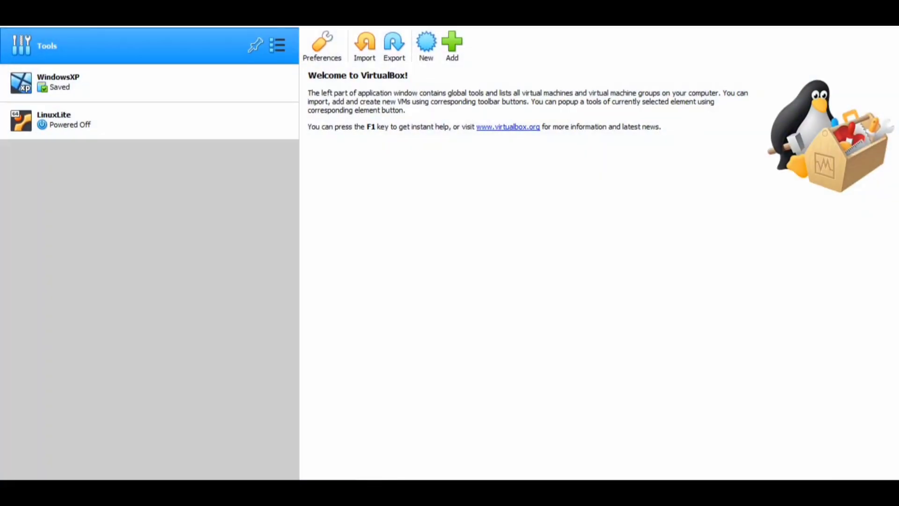
Start a new virtual machine named MikroTik and continue past the name and operating system page.
{"action": "left_click", "coordinate": [426, 45]}
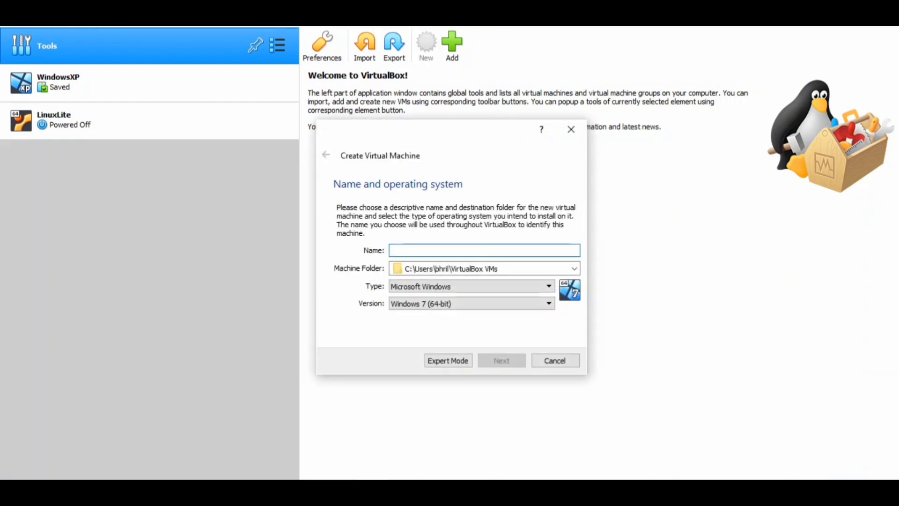
{"action": "type", "text": "Mi"}
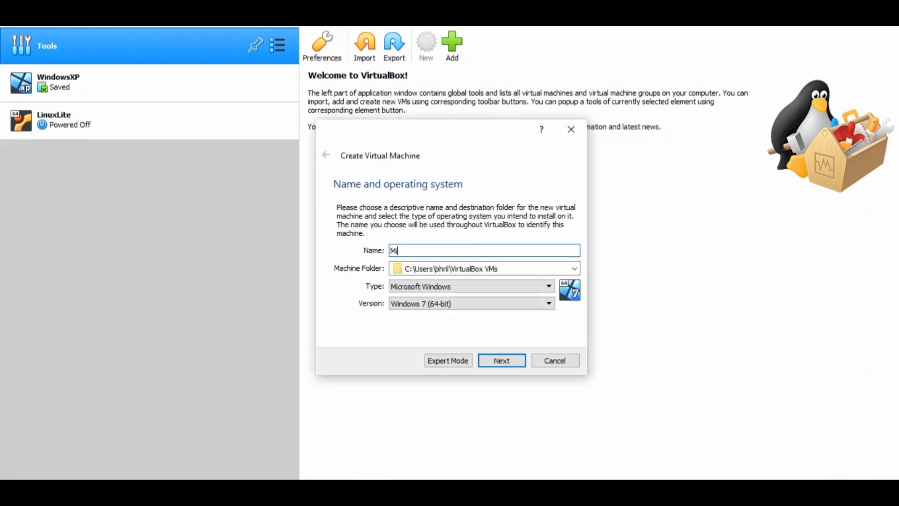
{"action": "type", "text": "kroTik"}
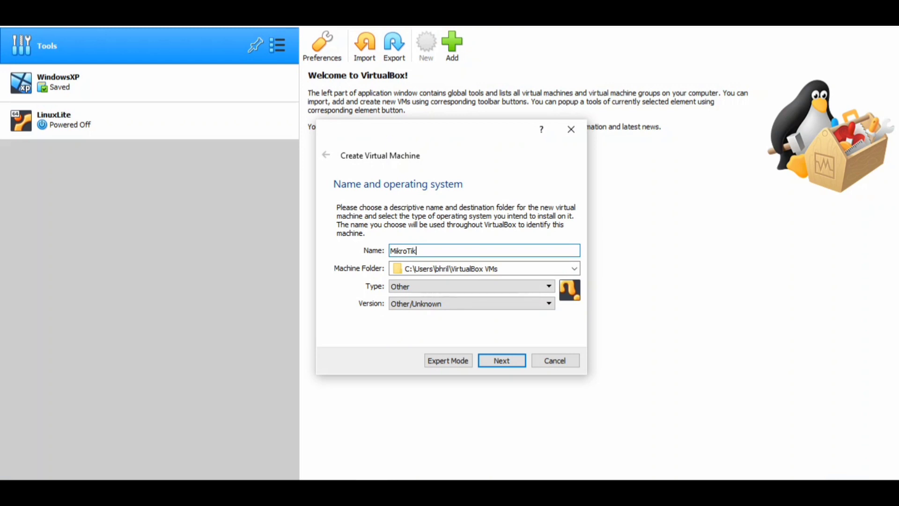
{"action": "key", "text": "Return"}
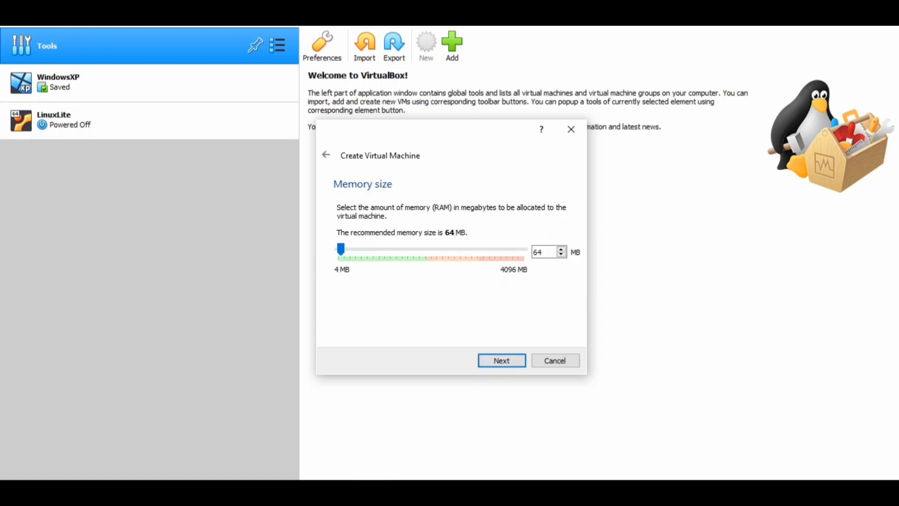
Set the virtual machine's memory size to 512 MB and continue.
{"action": "double_click", "coordinate": [538, 251]}
{"action": "type", "text": "512"}
{"action": "key", "text": "Return"}
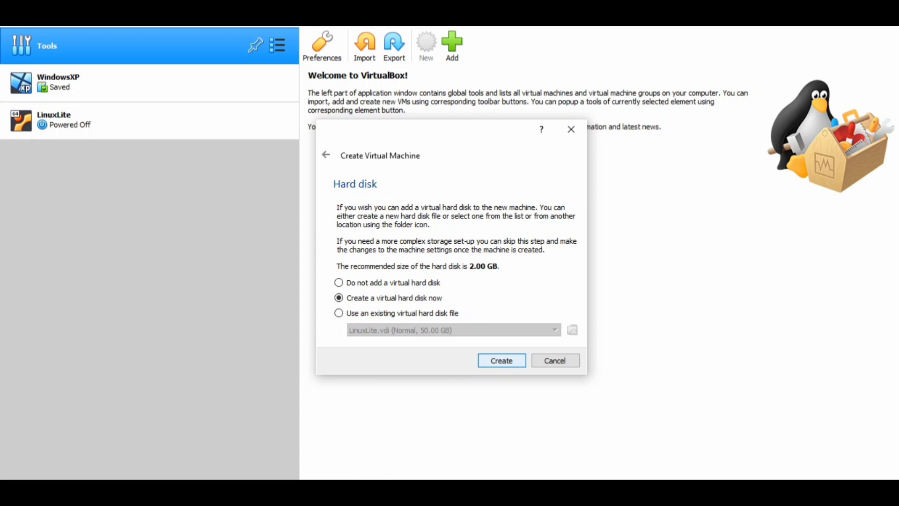
Create a new virtual hard disk now, choosing the VHD file type and dynamically allocated storage.
{"action": "key", "text": "Return"}
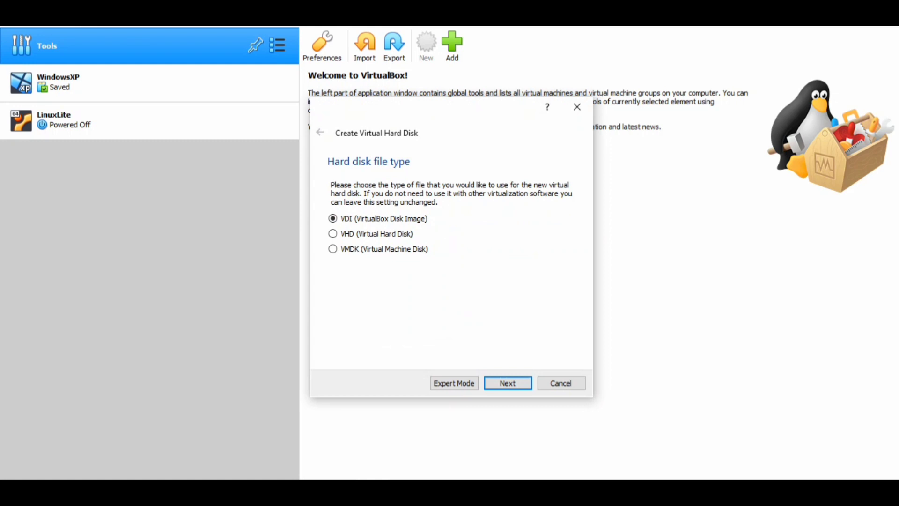
{"action": "key", "text": "Down"}
{"action": "key", "text": "Return"}
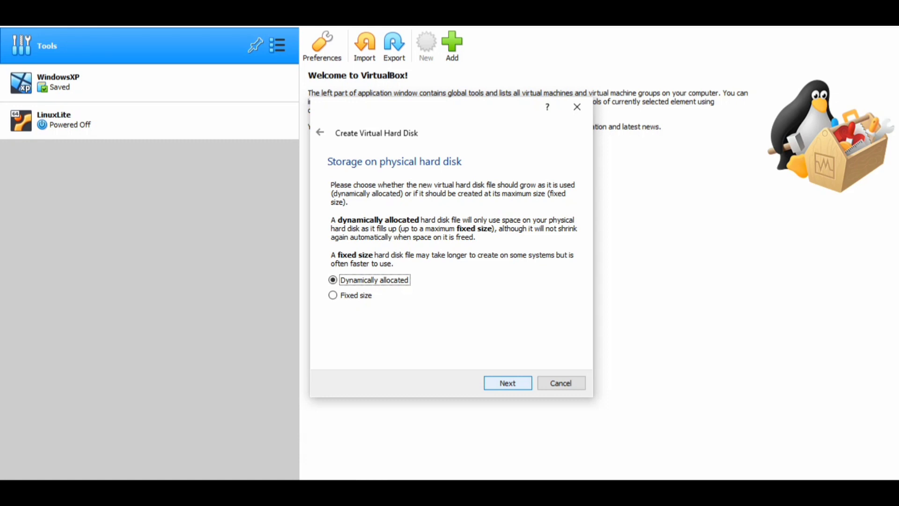
{"action": "key", "text": "Return"}
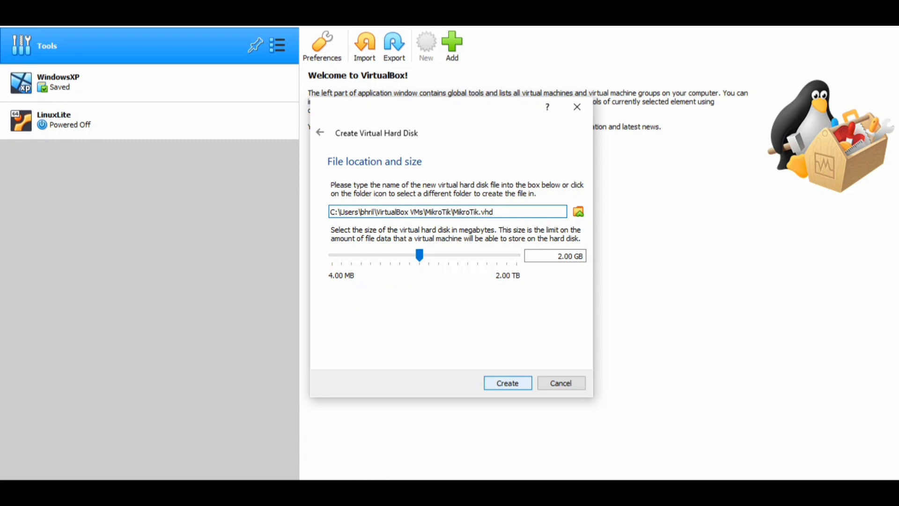
Set the virtual hard disk size to 4 GB and create the disk.
{"action": "left_click", "coordinate": [558, 256]}
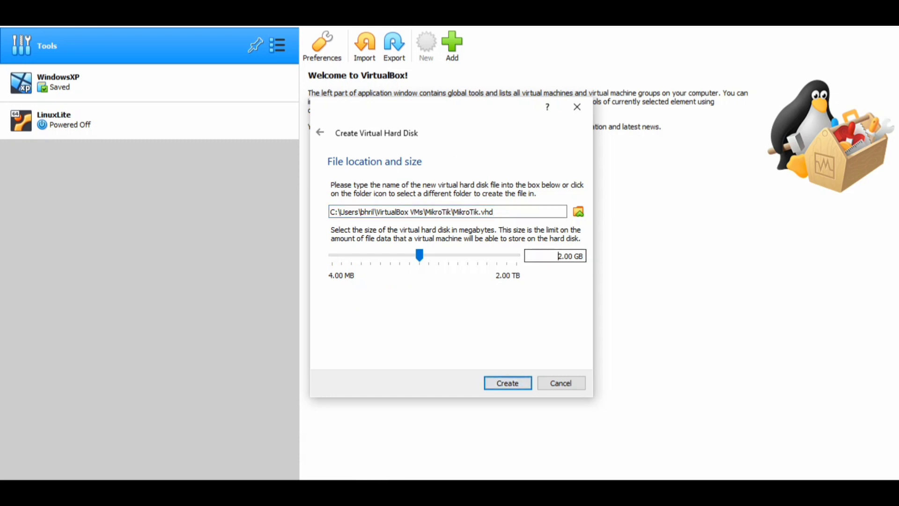
{"action": "key", "text": "Delete"}
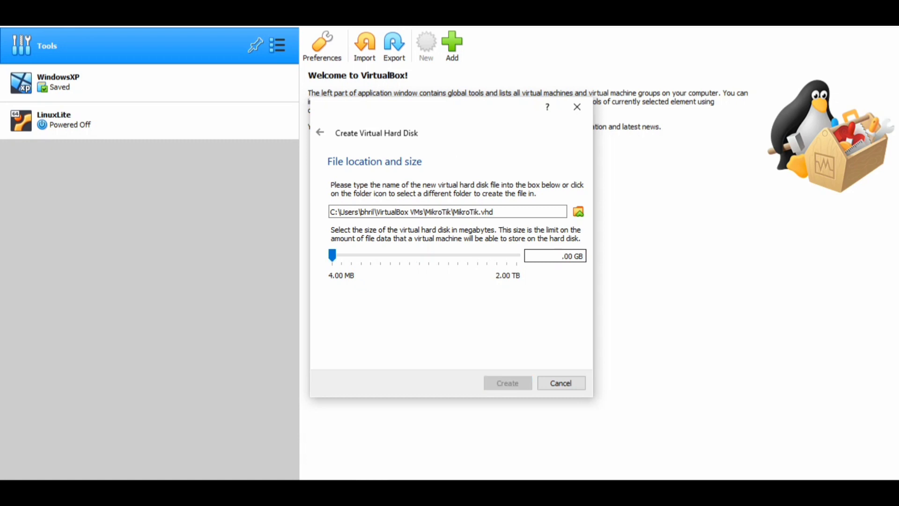
{"action": "type", "text": "4"}
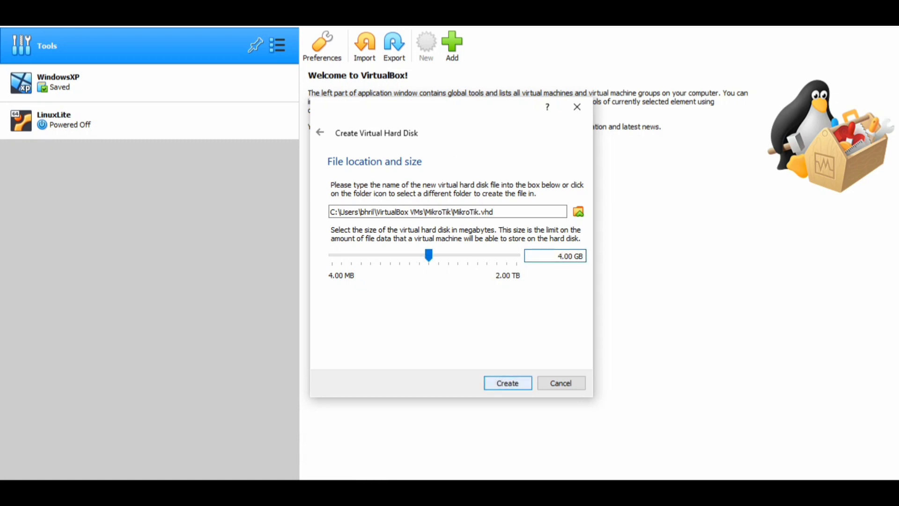
{"action": "left_click", "coordinate": [508, 383]}
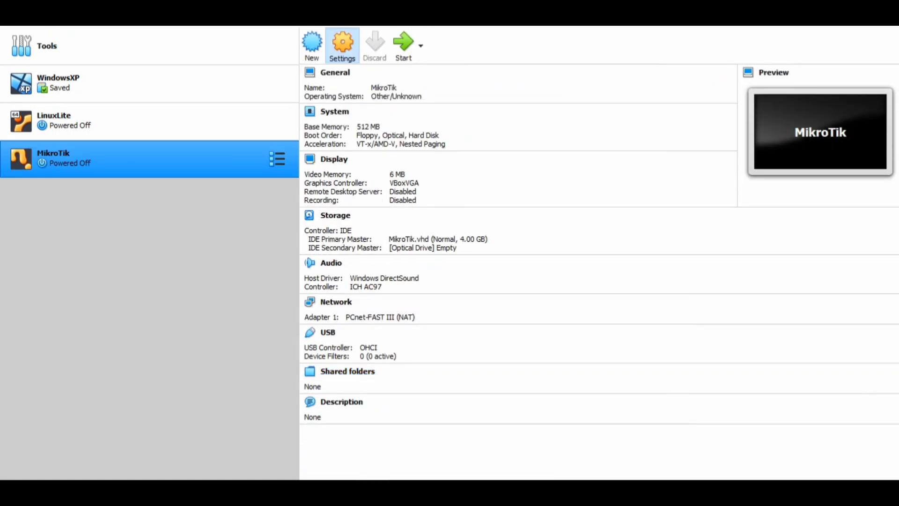
Open the MikroTik machine's settings and move Hard Disk to the top of the system boot order.
{"action": "left_click", "coordinate": [342, 44]}
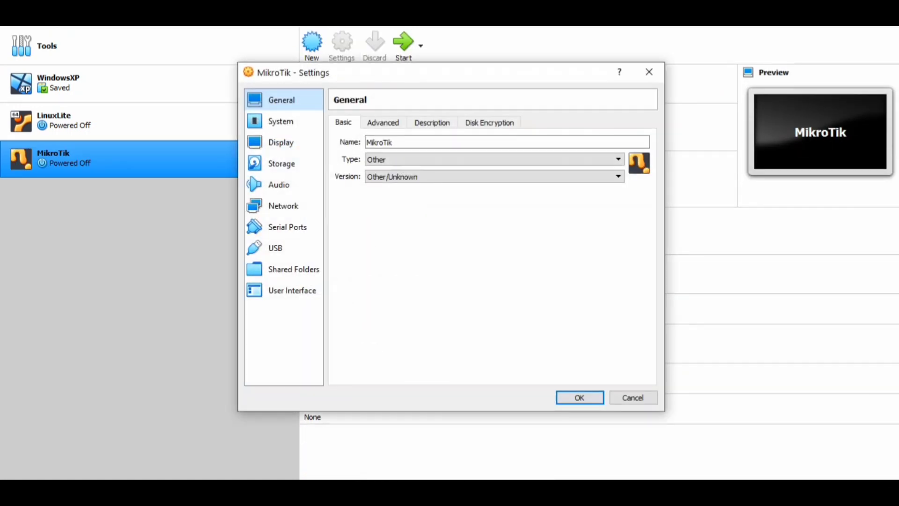
{"action": "left_click", "coordinate": [281, 122]}
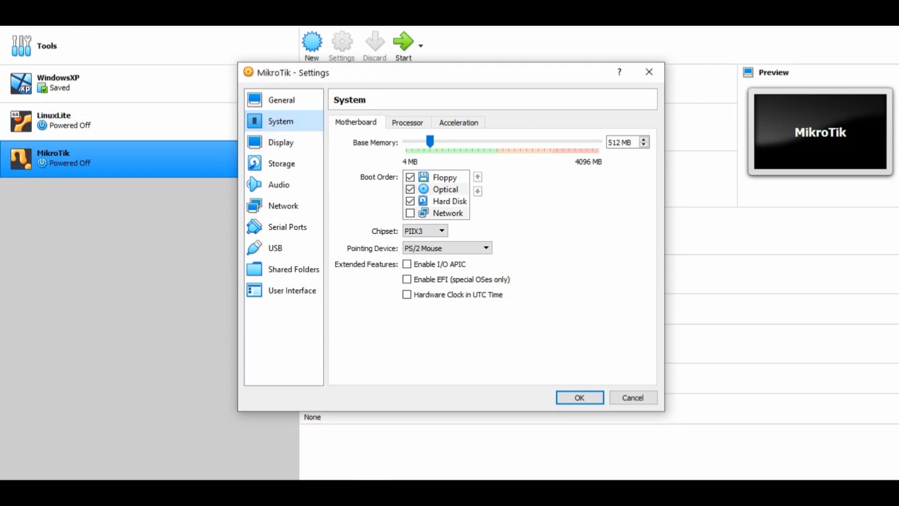
{"action": "left_click", "coordinate": [449, 200]}
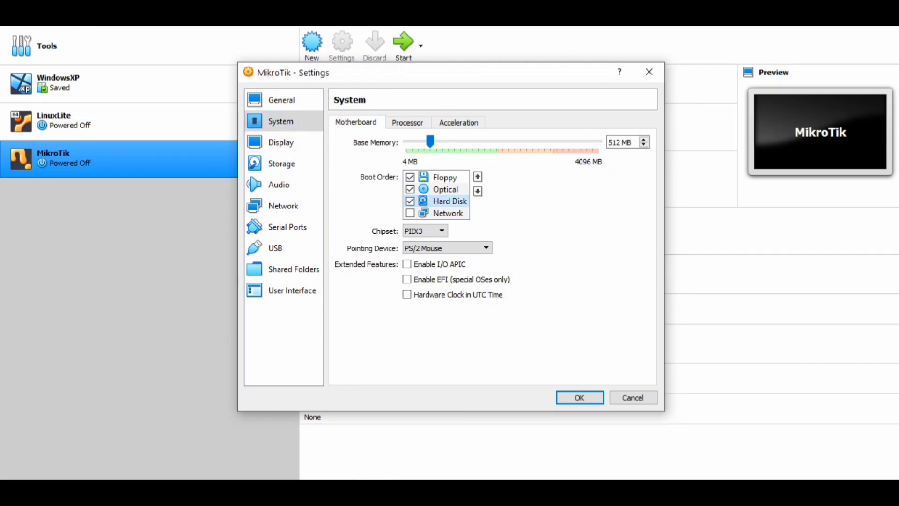
{"action": "left_click", "coordinate": [478, 176]}
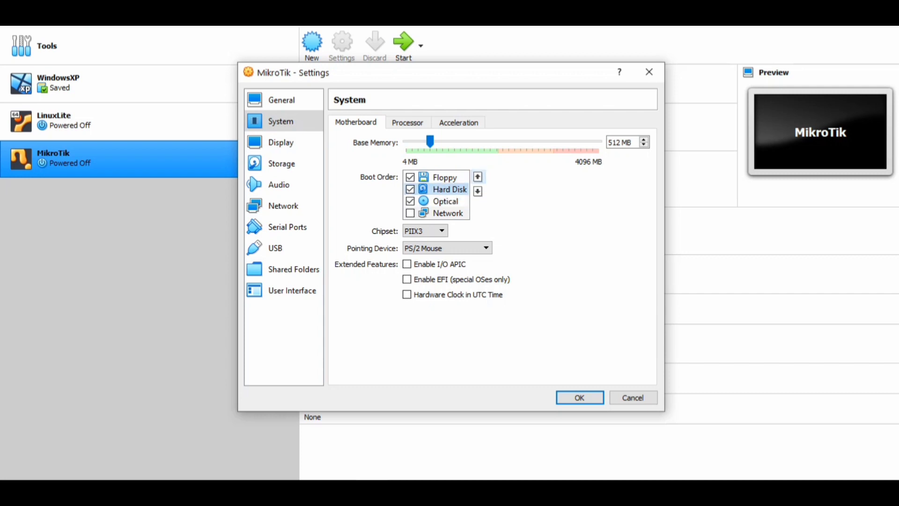
{"action": "left_click", "coordinate": [477, 177]}
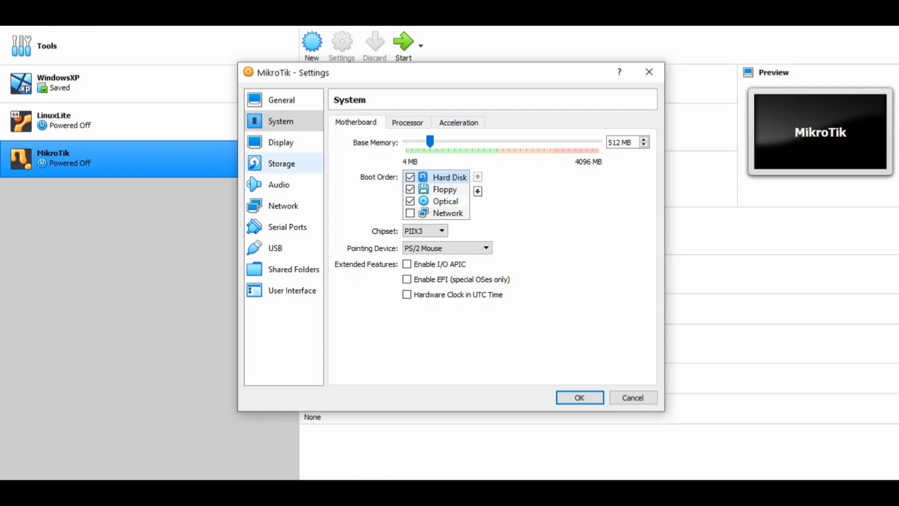
Attach the MikroTik disk image file from drive D to the empty optical drive in storage settings.
{"action": "left_click", "coordinate": [282, 164]}
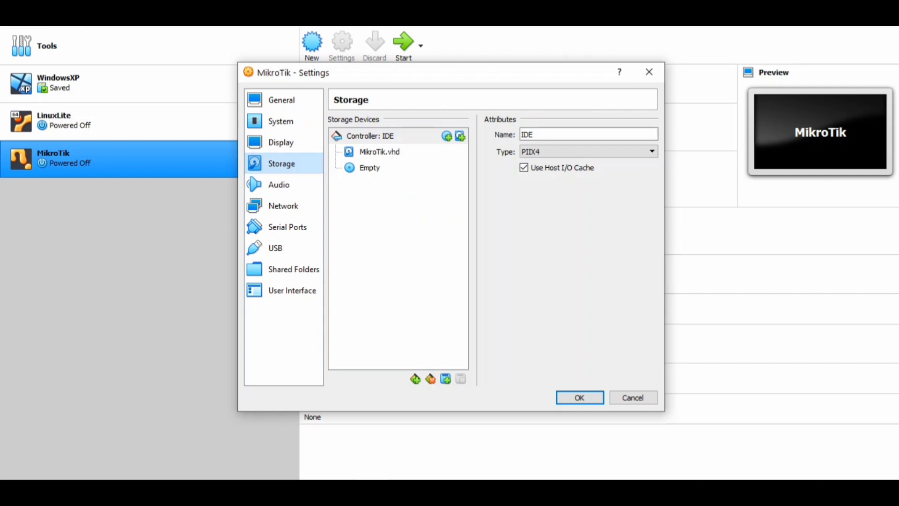
{"action": "left_click", "coordinate": [369, 168]}
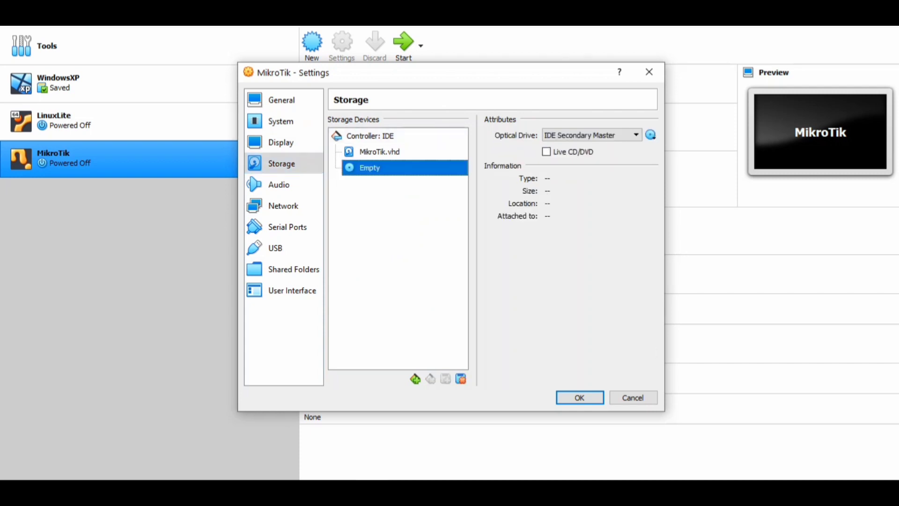
{"action": "left_click", "coordinate": [651, 135]}
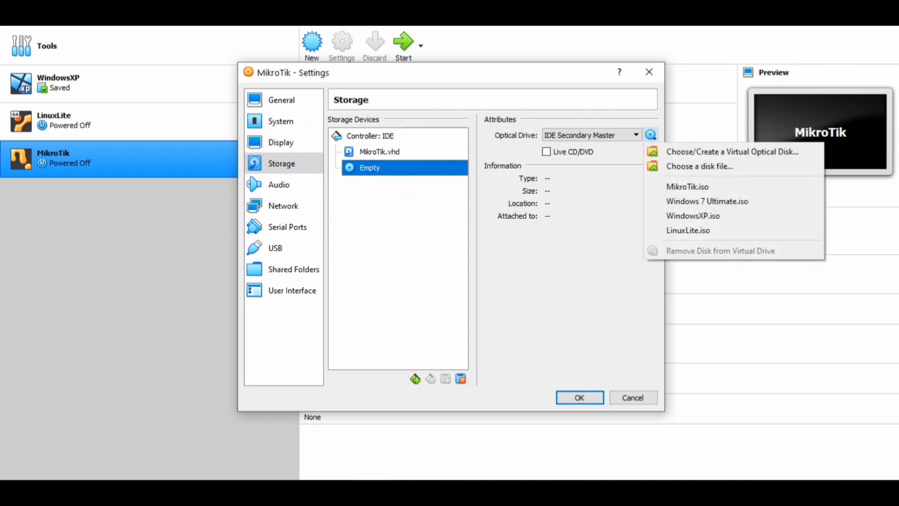
{"action": "left_click", "coordinate": [700, 167]}
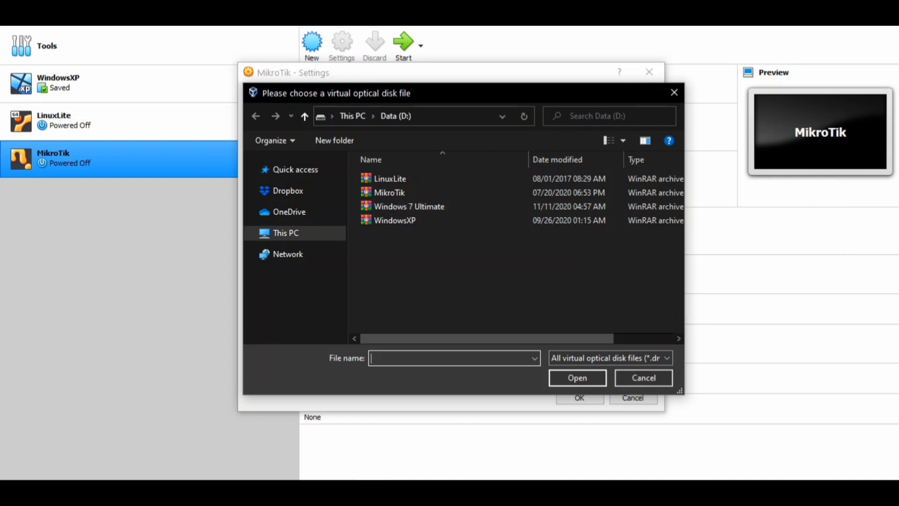
{"action": "left_click", "coordinate": [390, 193]}
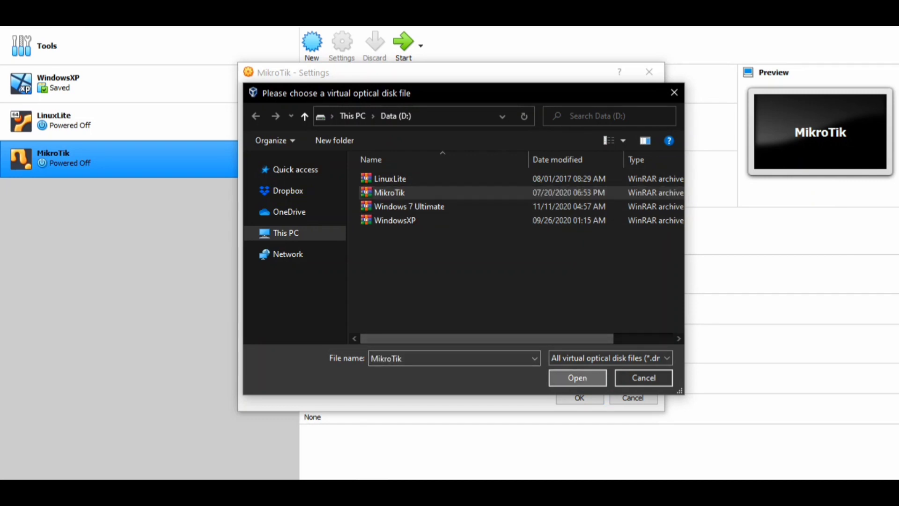
{"action": "left_click", "coordinate": [577, 378]}
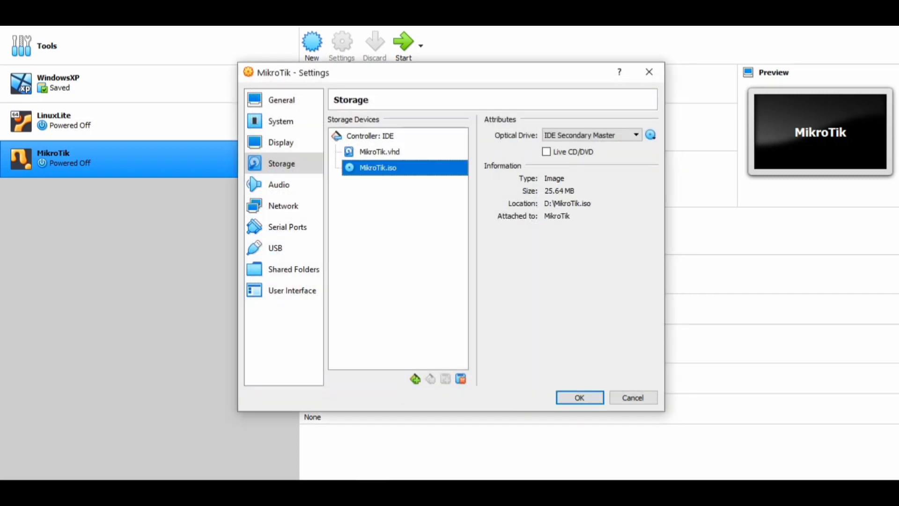
Set network adapter 1 to Bridged Adapter and its promiscuous mode to Allow All.
{"action": "left_click", "coordinate": [283, 206]}
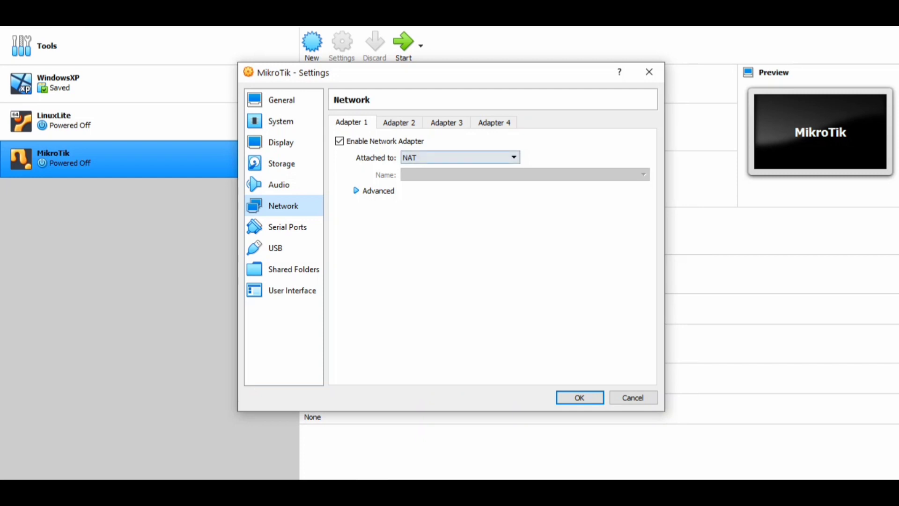
{"action": "left_click", "coordinate": [460, 157]}
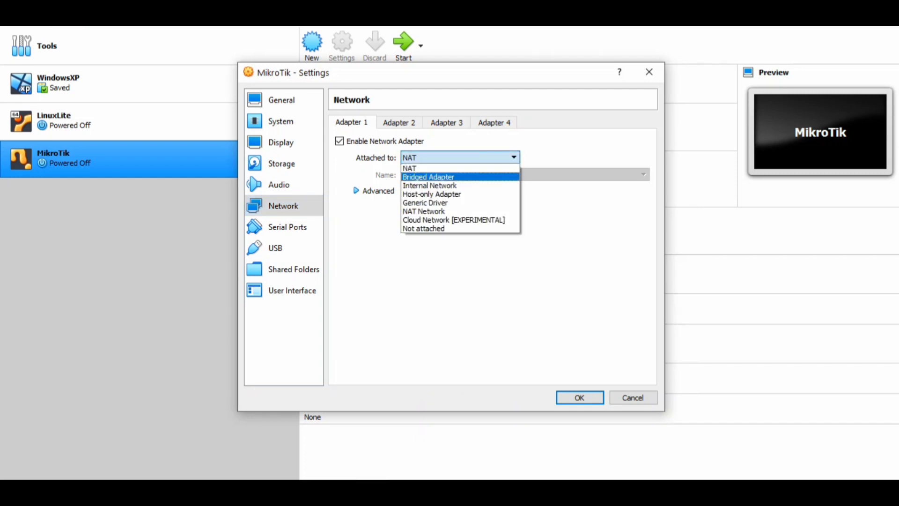
{"action": "left_click", "coordinate": [445, 177]}
{"action": "left_click", "coordinate": [374, 191]}
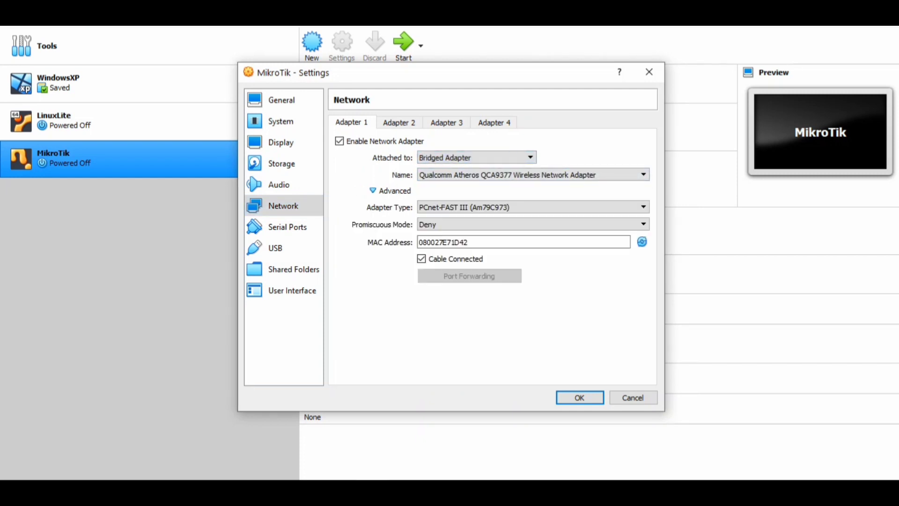
{"action": "left_click", "coordinate": [533, 224]}
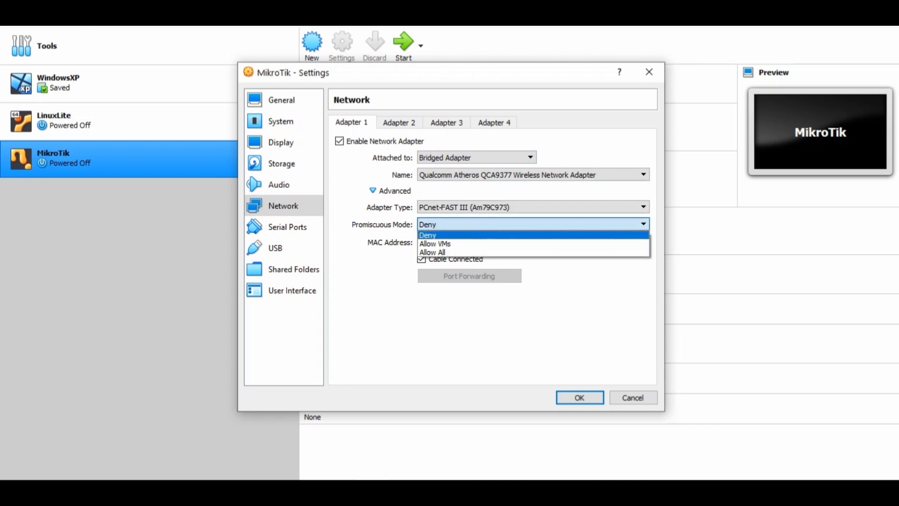
{"action": "left_click", "coordinate": [440, 253]}
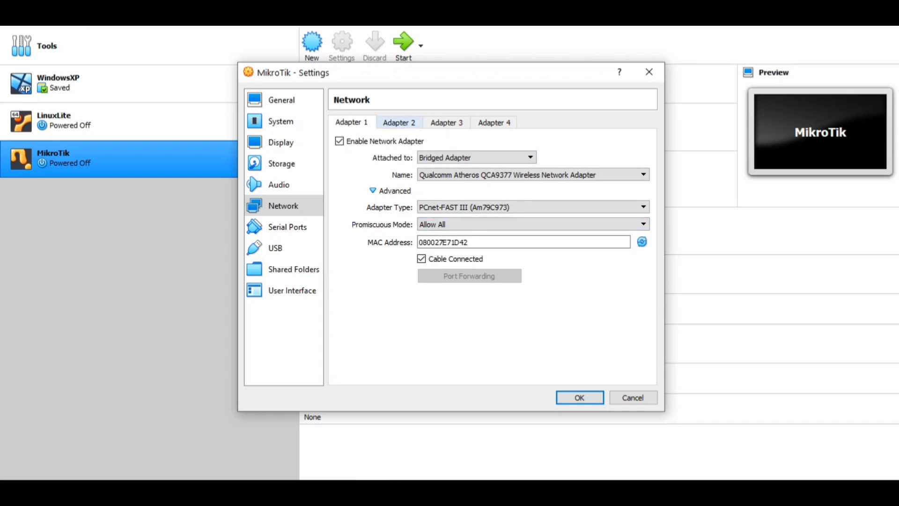
Enable network adapter 2, attach it to Internal Network, and set promiscuous mode to Allow All.
{"action": "left_click", "coordinate": [399, 122]}
{"action": "left_click", "coordinate": [339, 141]}
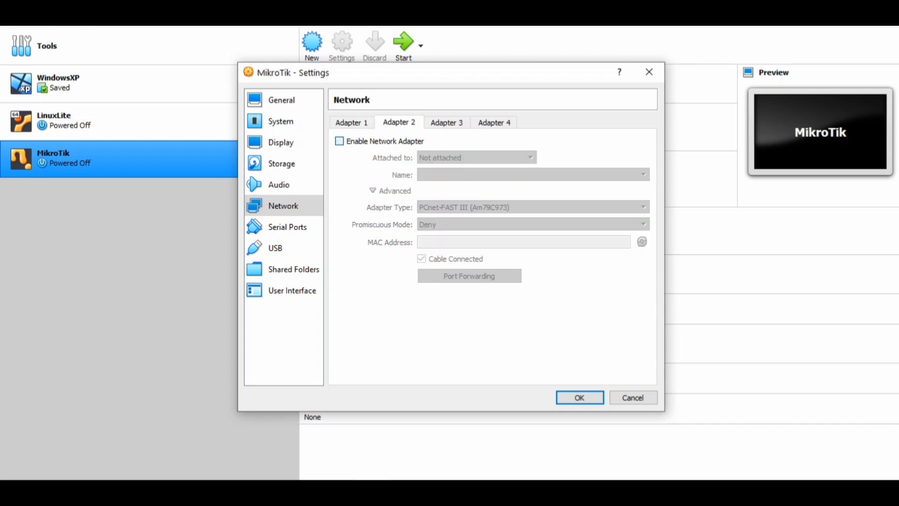
{"action": "left_click", "coordinate": [477, 157]}
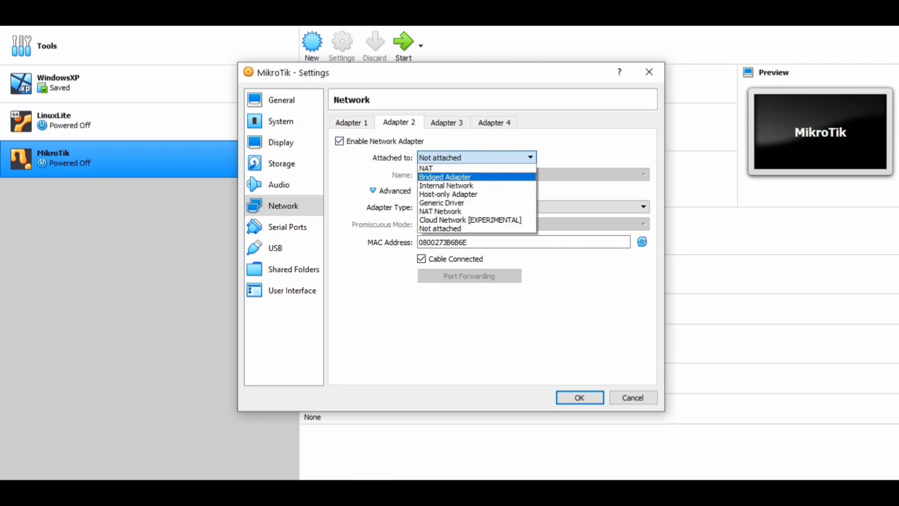
{"action": "left_click", "coordinate": [446, 185]}
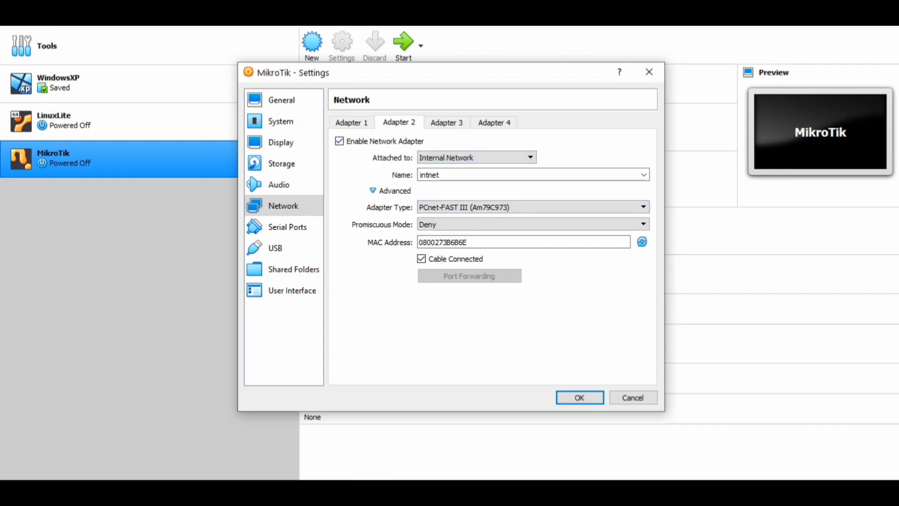
{"action": "left_click", "coordinate": [529, 224]}
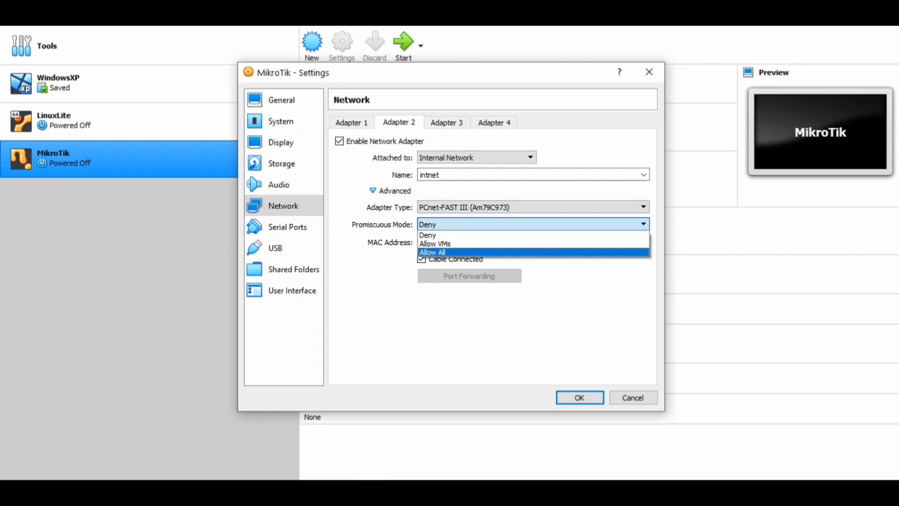
{"action": "left_click", "coordinate": [529, 253]}
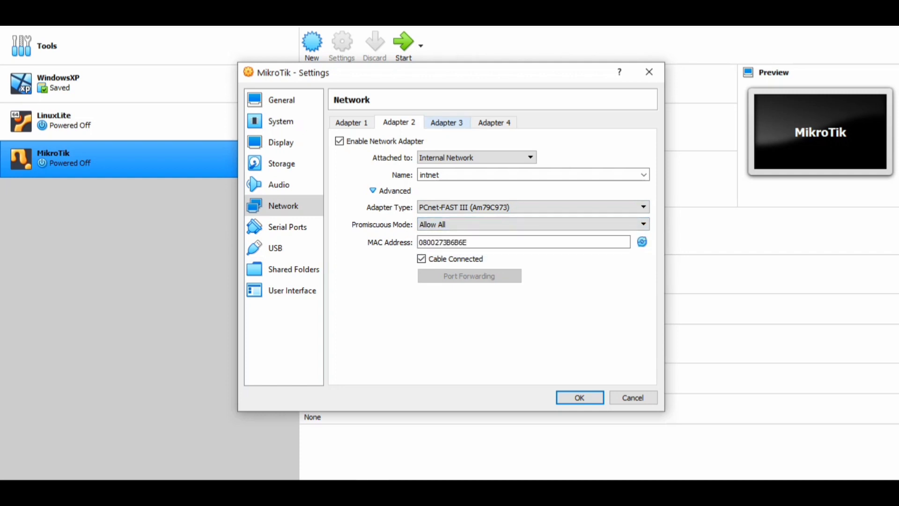
Enable network adapter 3, attach it to Internal Network with promiscuous mode Allow All, and save the settings.
{"action": "left_click", "coordinate": [447, 122]}
{"action": "left_click", "coordinate": [340, 141]}
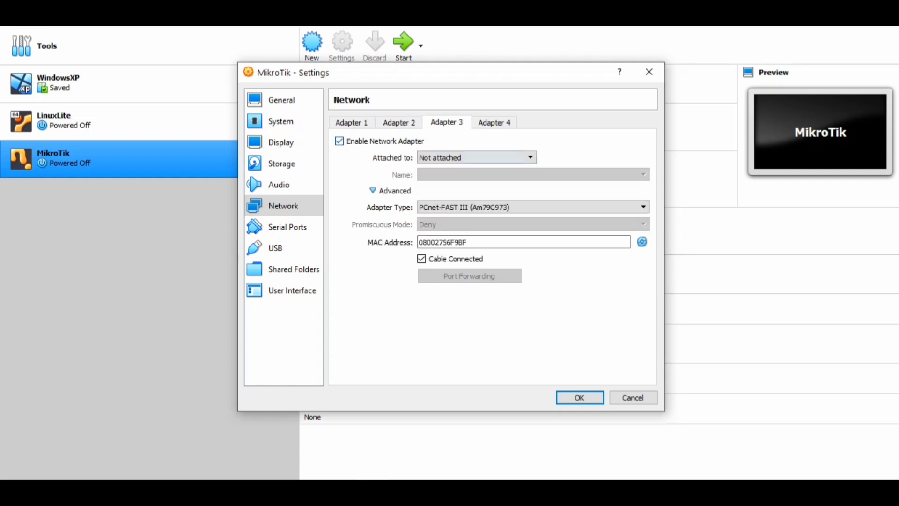
{"action": "left_click", "coordinate": [477, 157]}
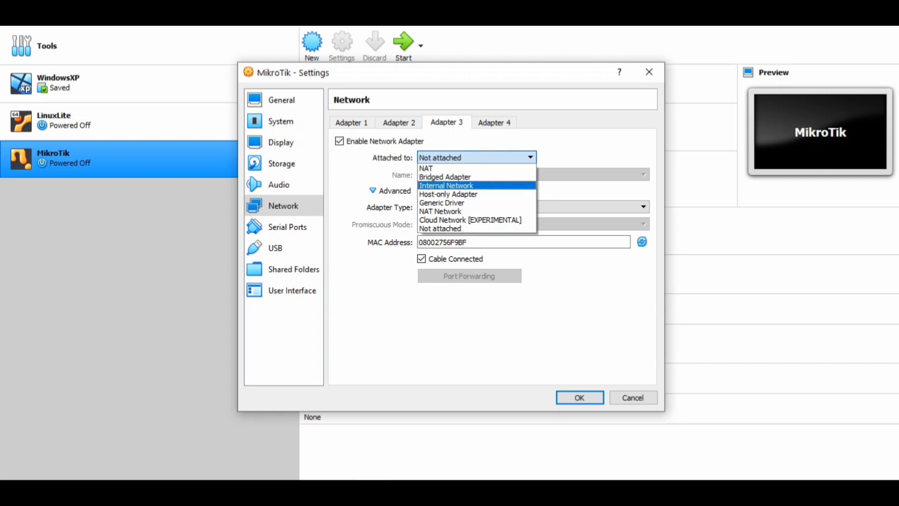
{"action": "left_click", "coordinate": [477, 185]}
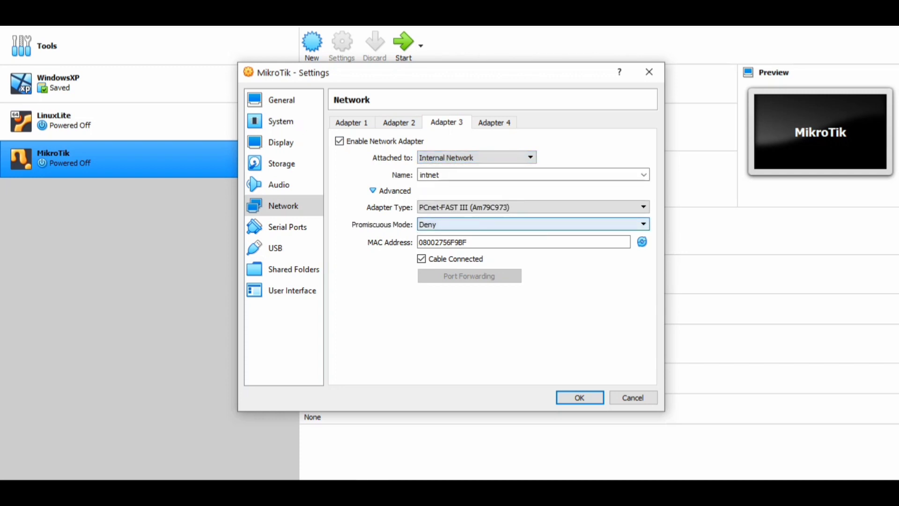
{"action": "left_click", "coordinate": [533, 225]}
{"action": "left_click", "coordinate": [533, 252]}
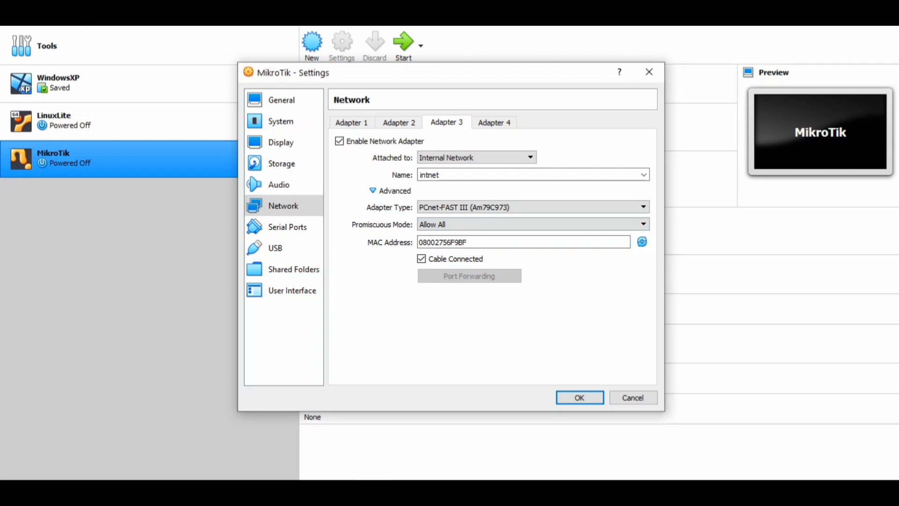
{"action": "left_click", "coordinate": [580, 397]}
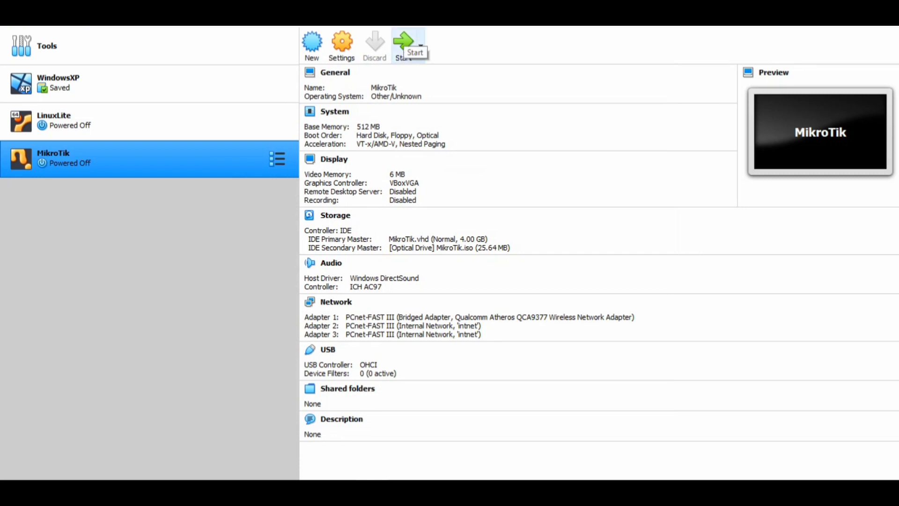
Start the MikroTik machine using MikroTik.iso as the start-up disk.
{"action": "left_click", "coordinate": [403, 45]}
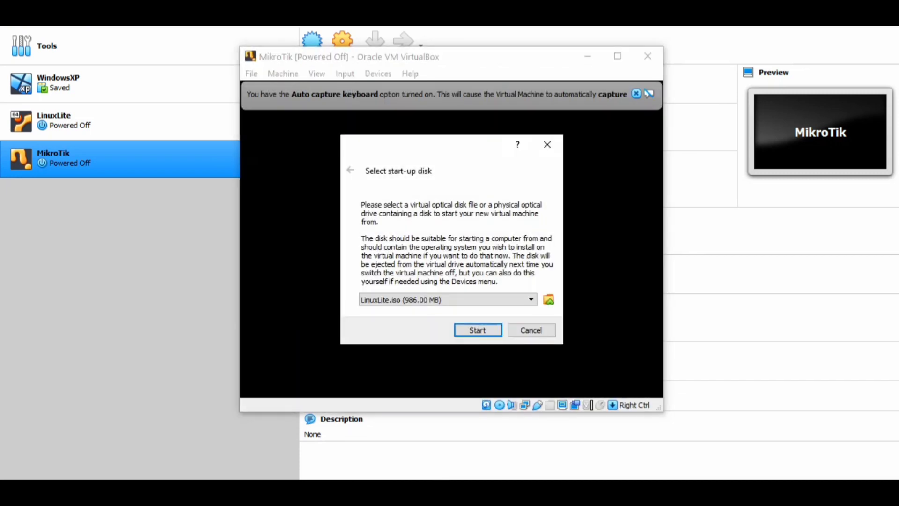
{"action": "left_click", "coordinate": [448, 300]}
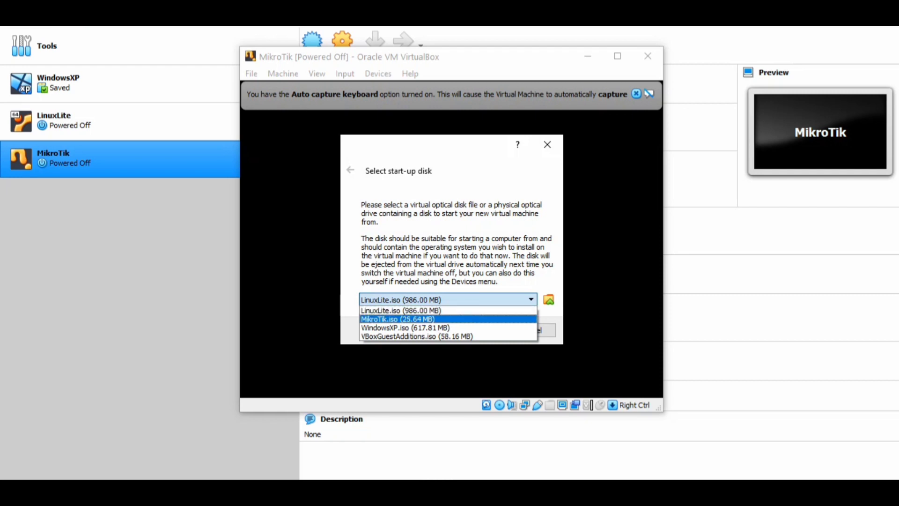
{"action": "left_click", "coordinate": [449, 319]}
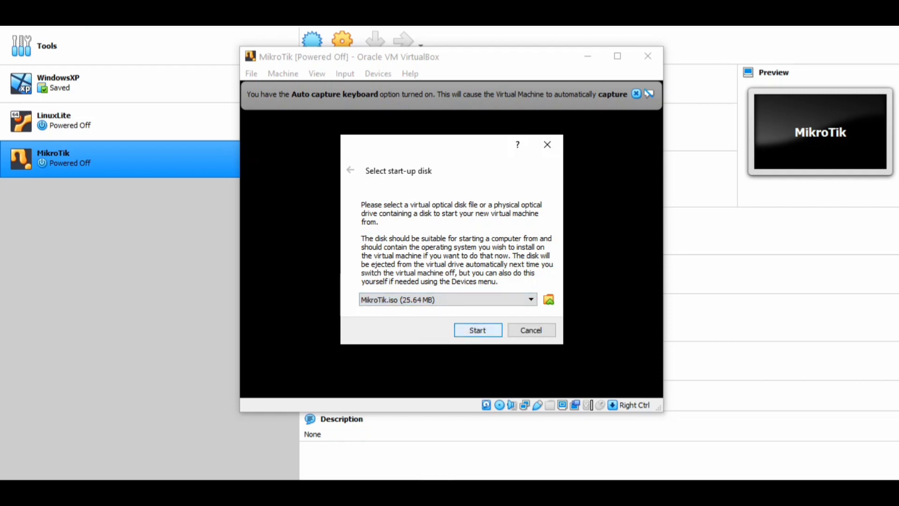
{"action": "key", "text": "Return"}
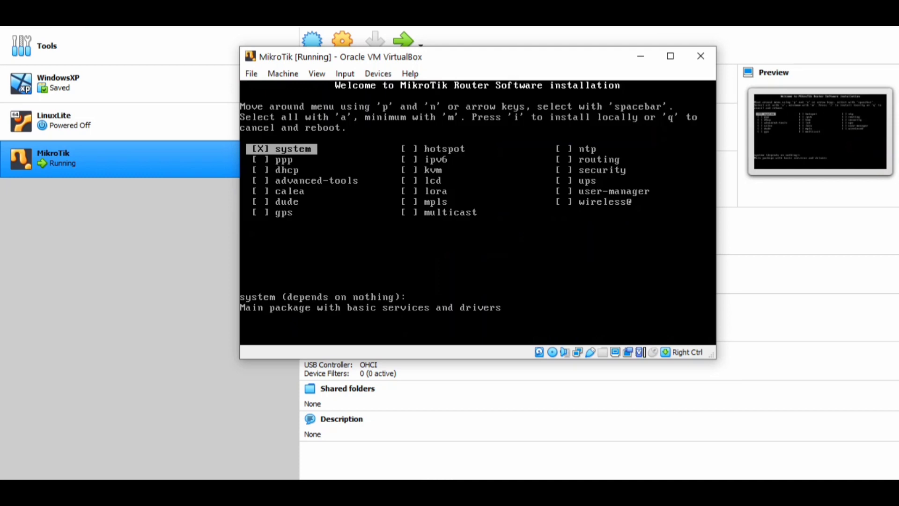
Select all packages and install RouterOS locally without keeping the old configuration, then reboot.
{"action": "key", "text": "a"}
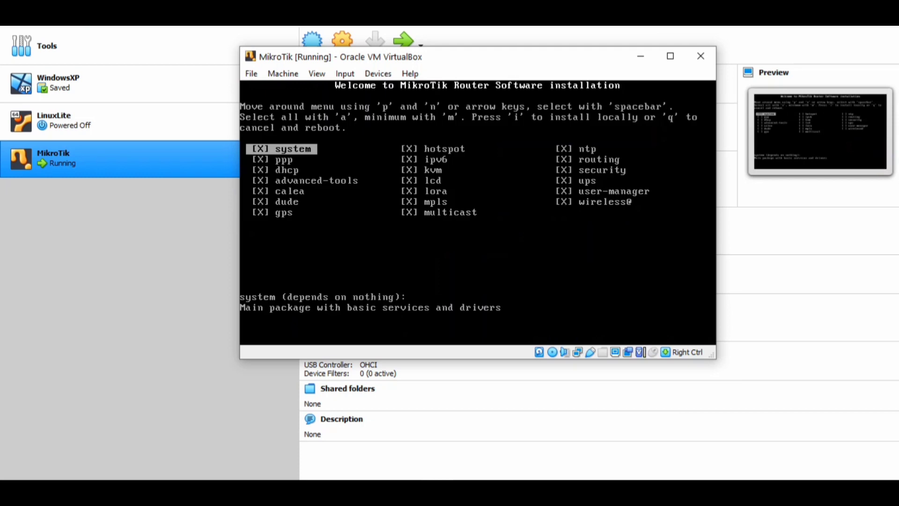
{"action": "key", "text": "i"}
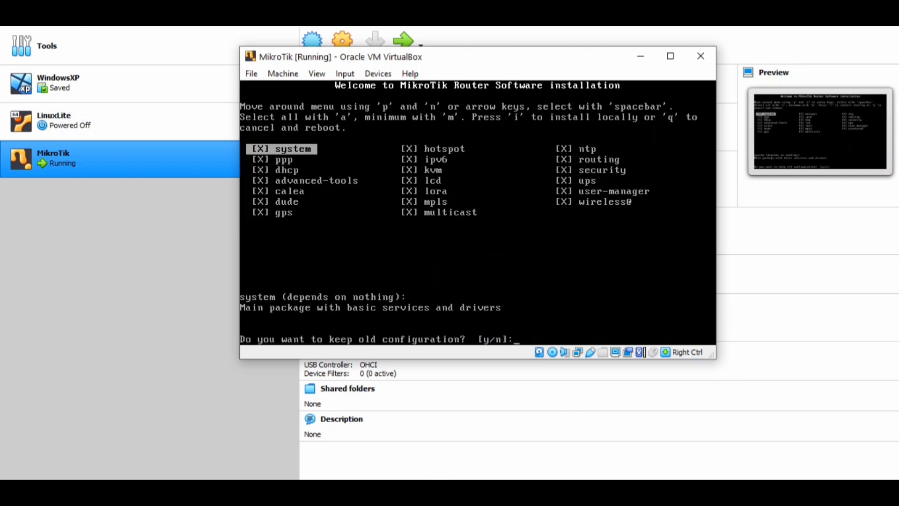
{"action": "key", "text": "n"}
{"action": "key", "text": "y"}
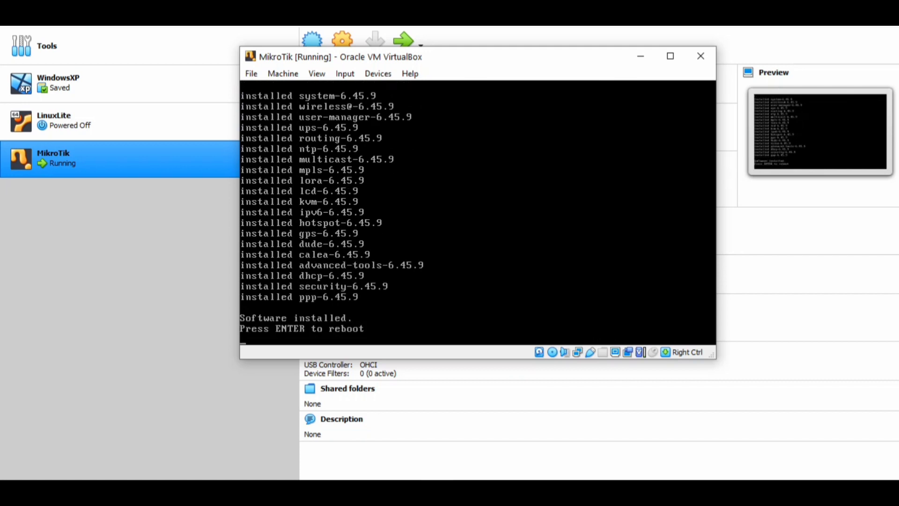
{"action": "key", "text": "Return"}
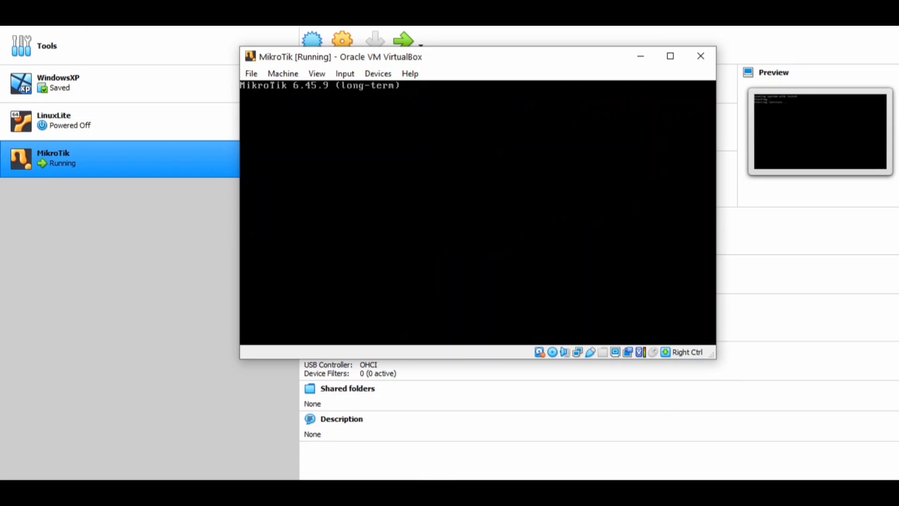
Log in as admin with an empty password, decline viewing the software license, and continue.
{"action": "type", "text": "admin"}
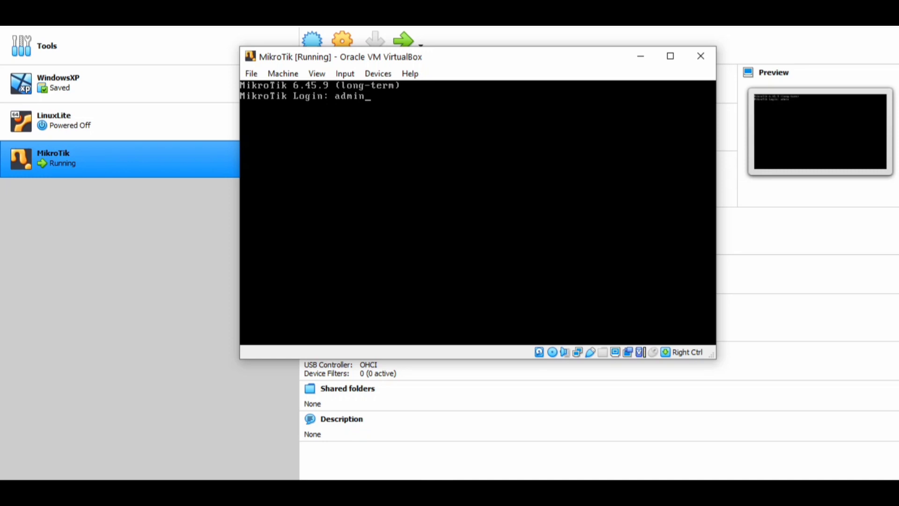
{"action": "key", "text": "Return"}
{"action": "key", "text": "Return"}
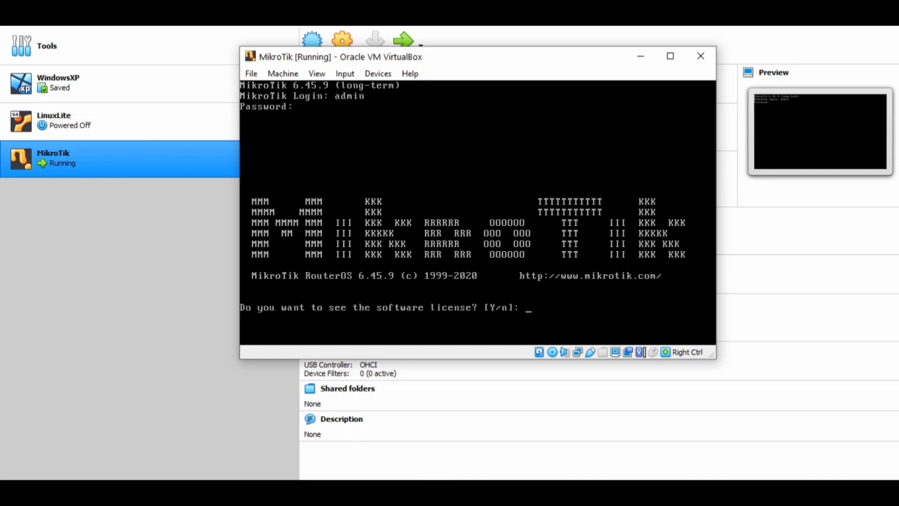
{"action": "type", "text": "n"}
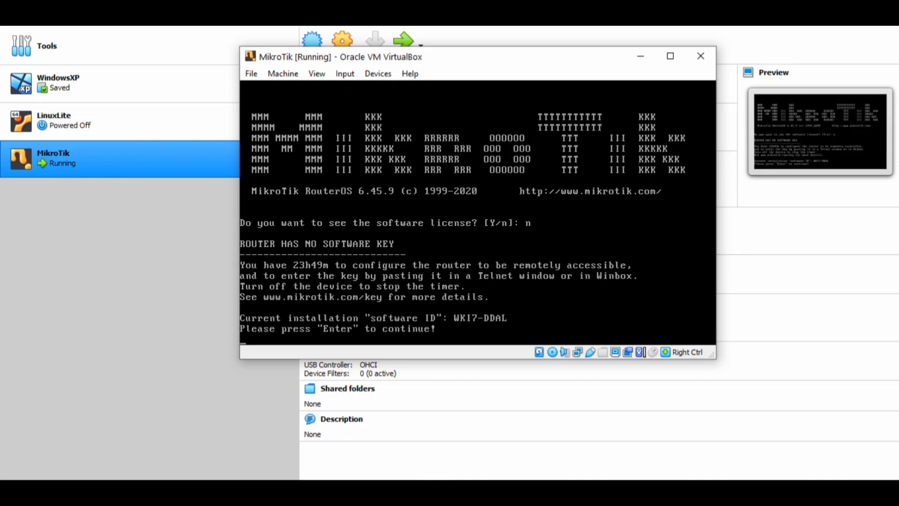
{"action": "key", "text": "Return"}
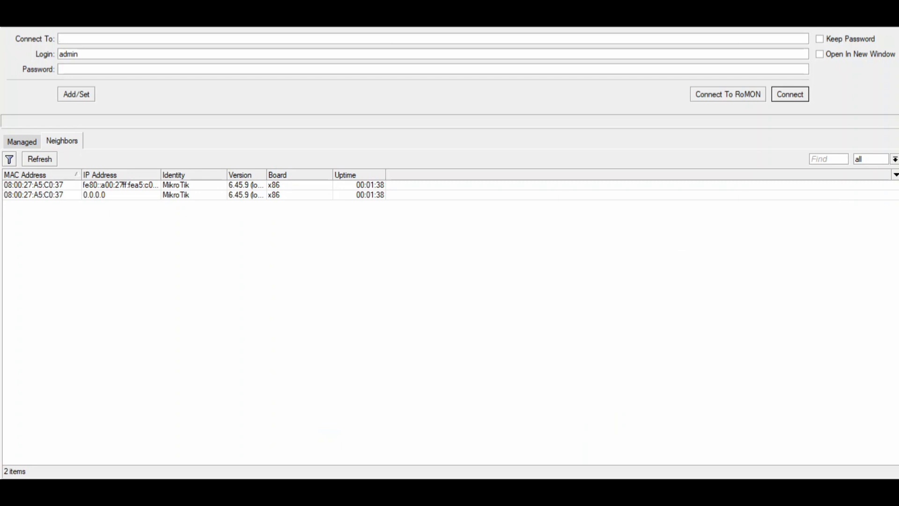
Connect to the router by its MAC address from the neighbors list.
{"action": "left_click", "coordinate": [33, 185]}
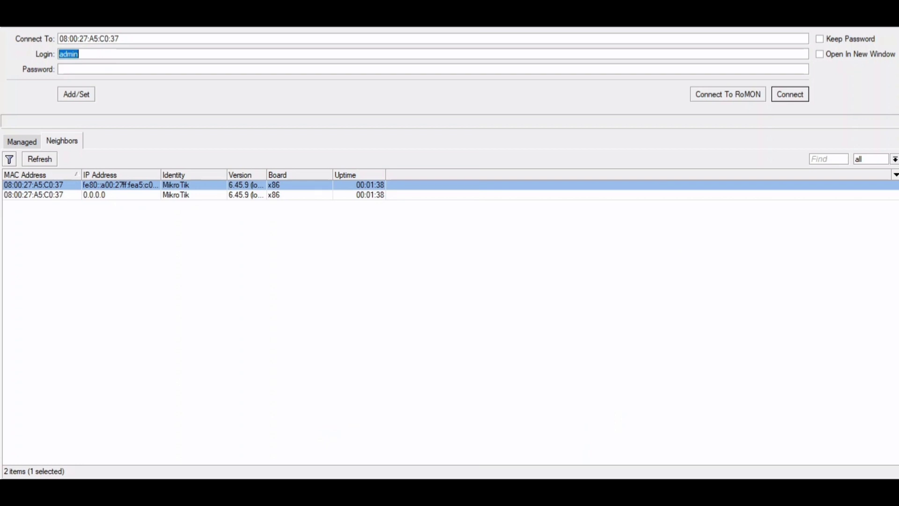
{"action": "key", "text": "Return"}
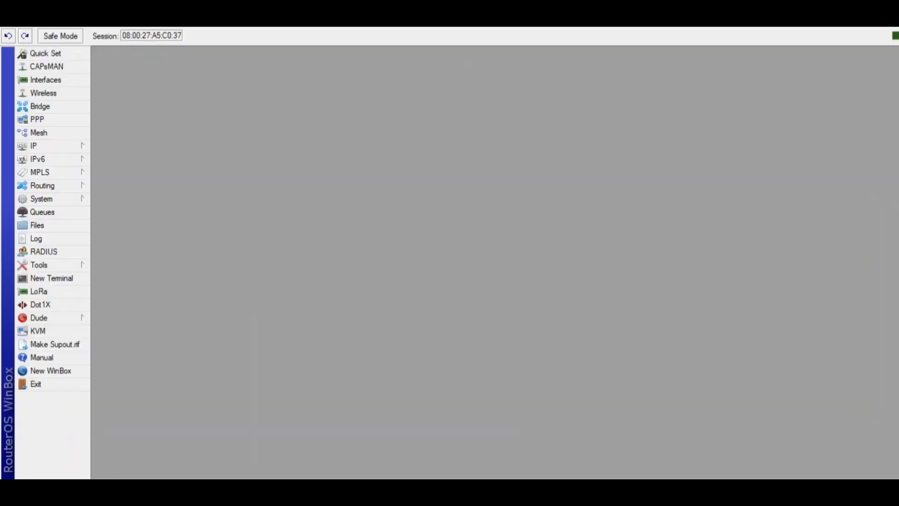
Open the interface list and rename ether1 to Internet.
{"action": "left_click", "coordinate": [46, 80]}
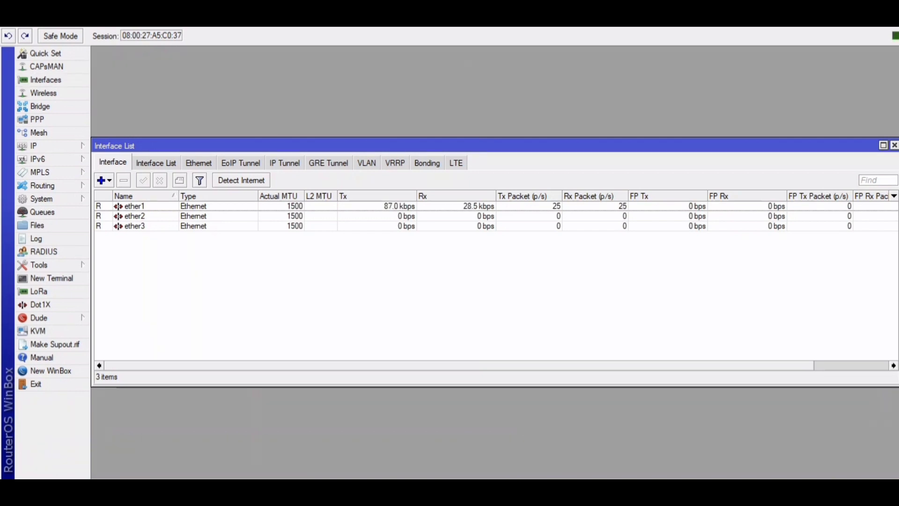
{"action": "double_click", "coordinate": [135, 206]}
{"action": "type", "text": "In"}
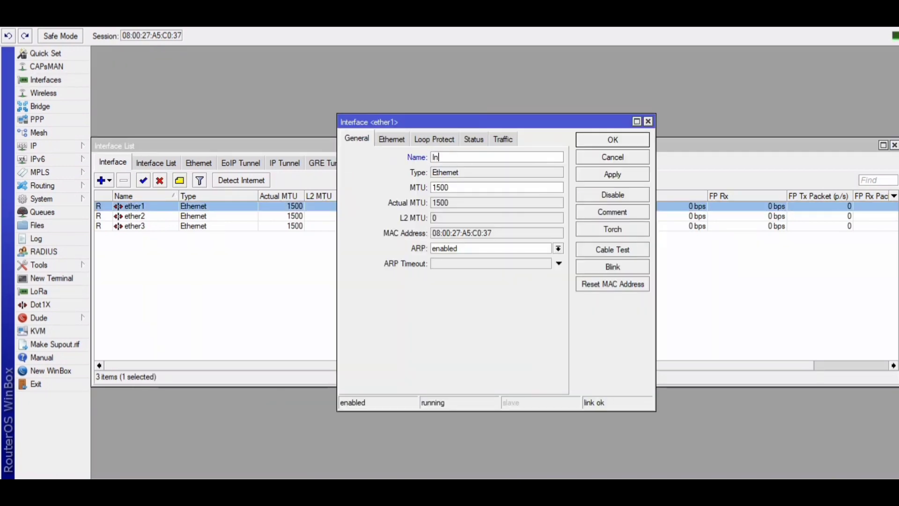
{"action": "type", "text": "ternet"}
{"action": "left_click", "coordinate": [612, 174]}
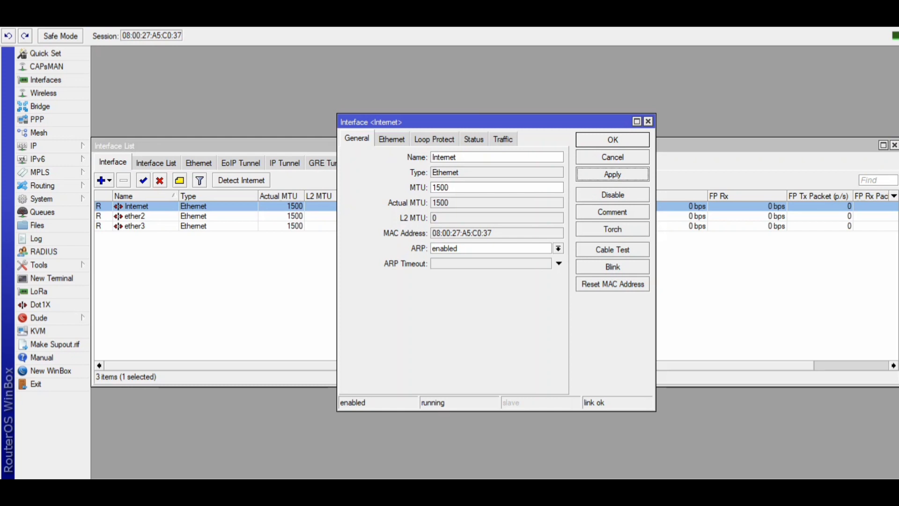
{"action": "left_click", "coordinate": [613, 139]}
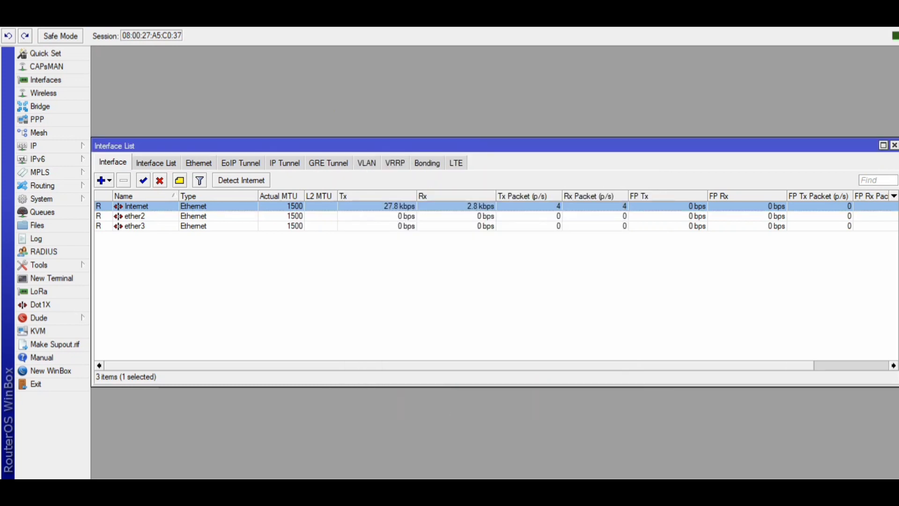
Rename interface ether2 to Hotspot.
{"action": "double_click", "coordinate": [135, 215]}
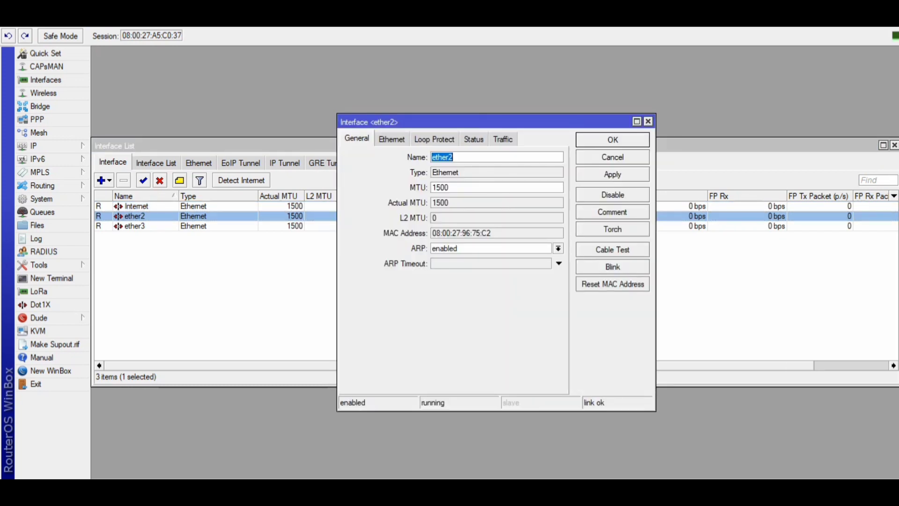
{"action": "type", "text": "Hotspot"}
{"action": "left_click", "coordinate": [613, 174]}
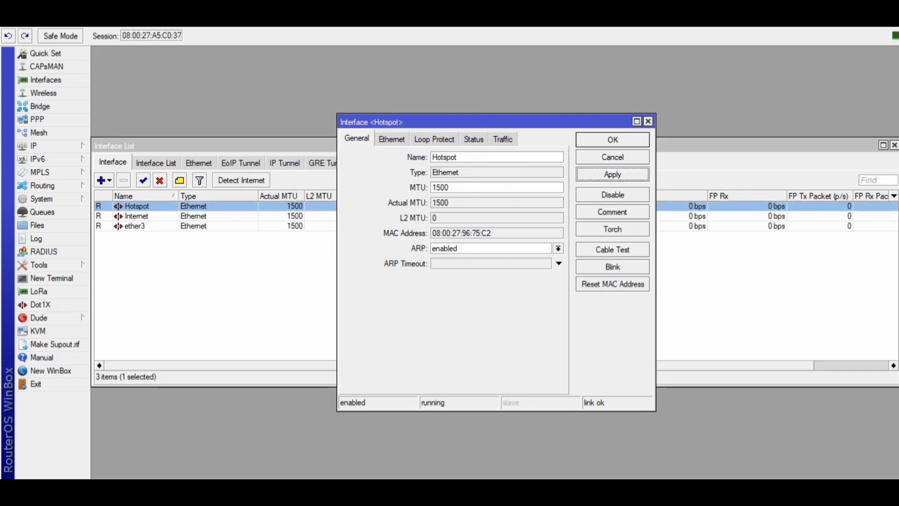
{"action": "left_click", "coordinate": [613, 140]}
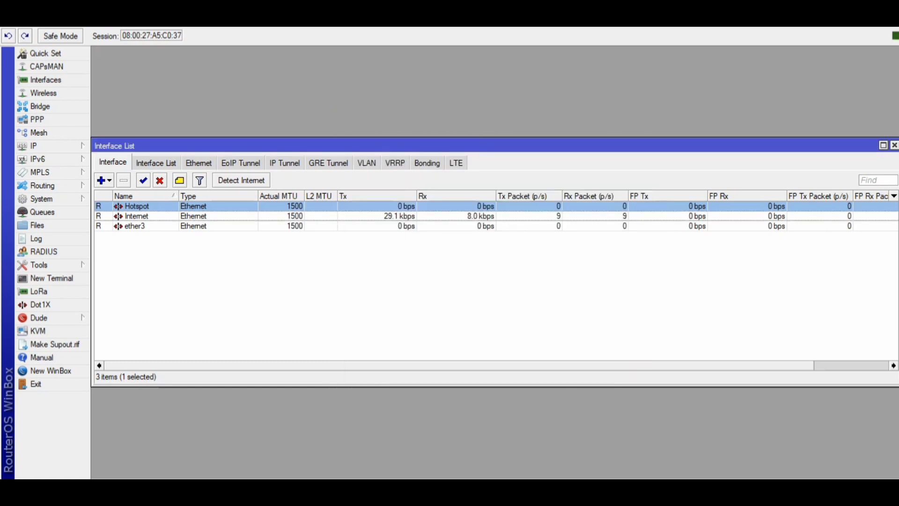
Rename interface ether3 to LAN and close the interface list.
{"action": "double_click", "coordinate": [135, 226]}
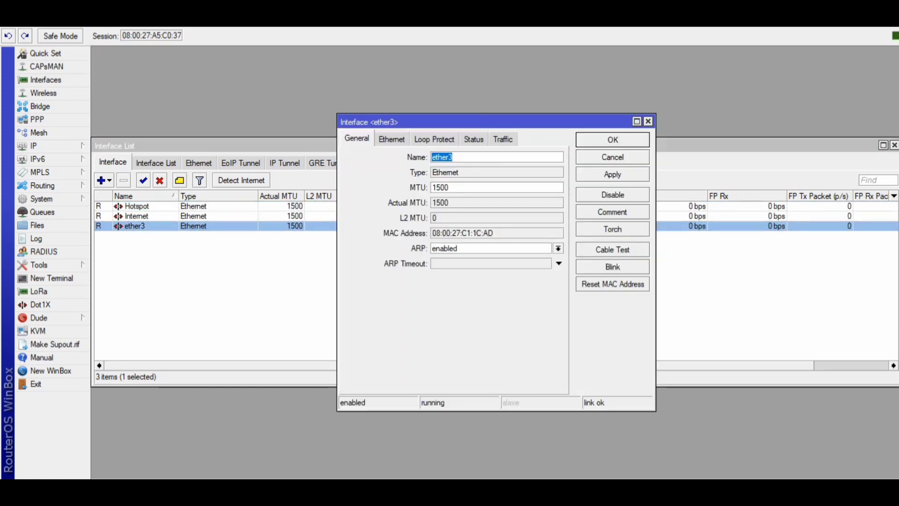
{"action": "type", "text": "LAN"}
{"action": "left_click", "coordinate": [613, 174]}
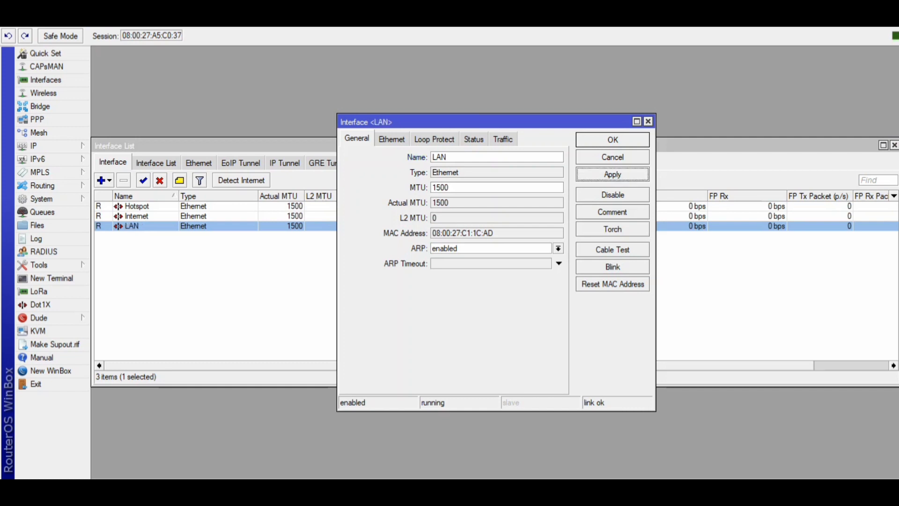
{"action": "left_click", "coordinate": [613, 139]}
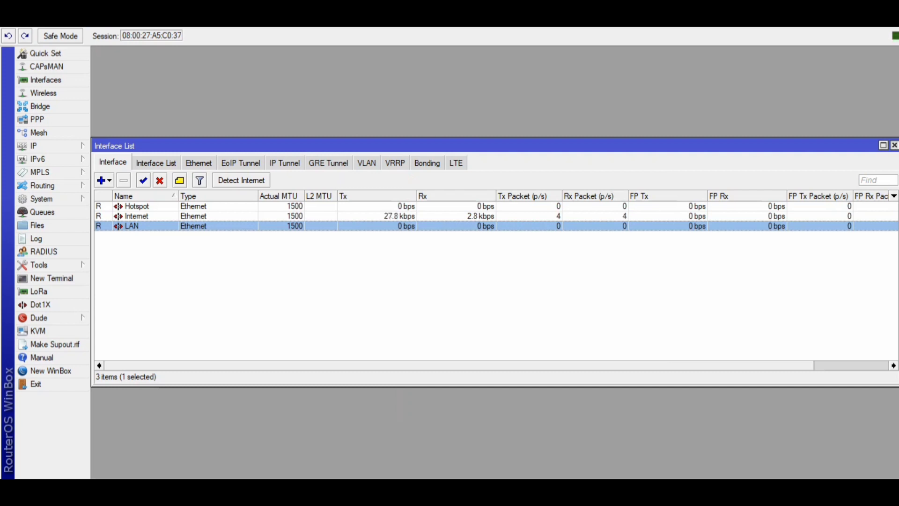
{"action": "left_click", "coordinate": [895, 145]}
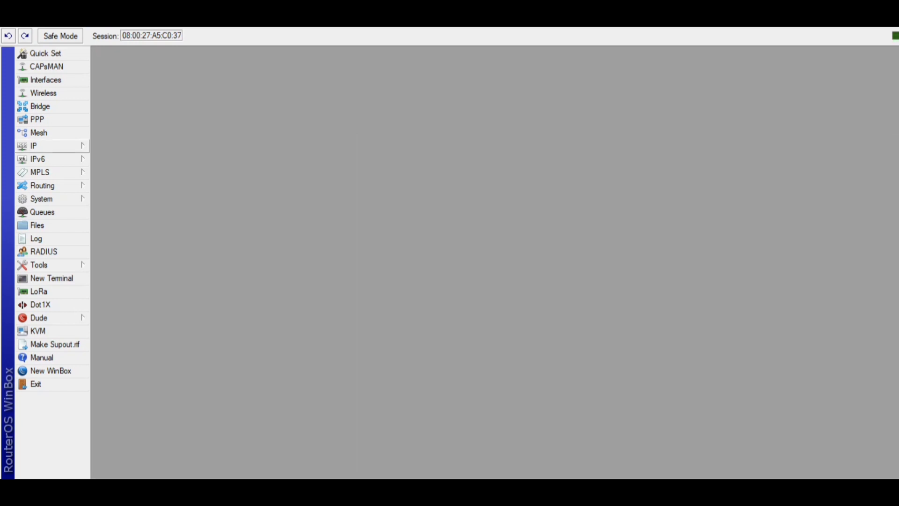
Add and enable a DHCP client on the Internet interface.
{"action": "left_click", "coordinate": [52, 146]}
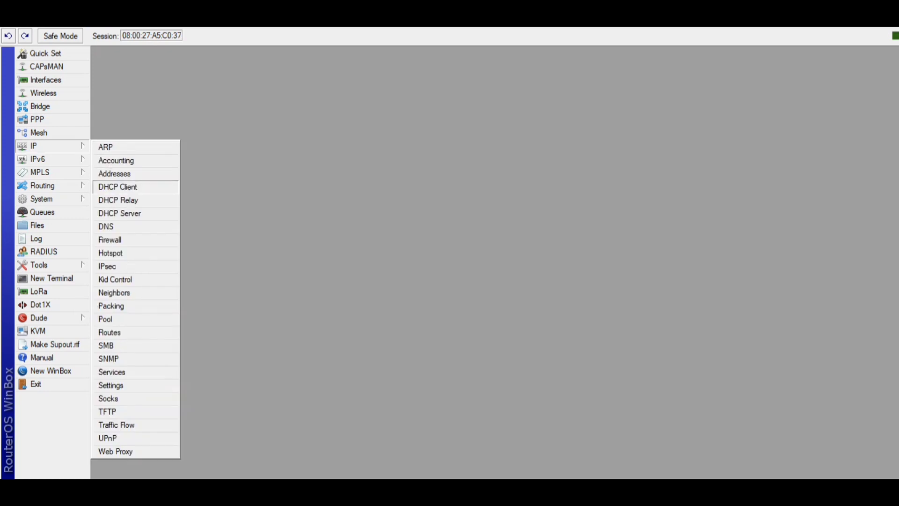
{"action": "left_click", "coordinate": [118, 187]}
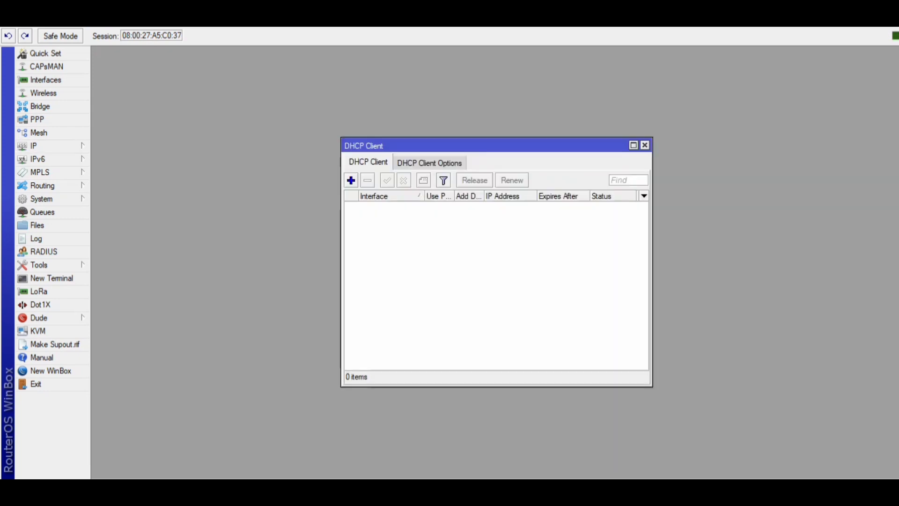
{"action": "left_click", "coordinate": [351, 180]}
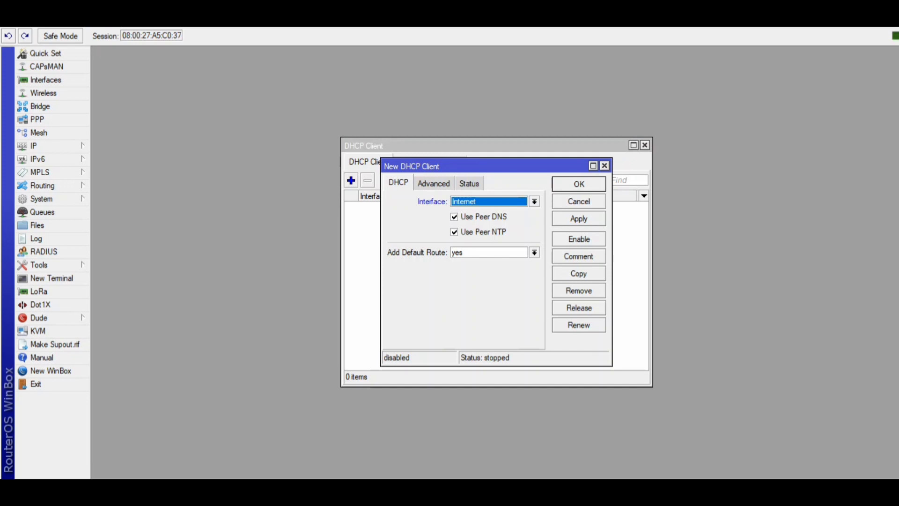
{"action": "left_click", "coordinate": [578, 218]}
{"action": "left_click", "coordinate": [579, 239]}
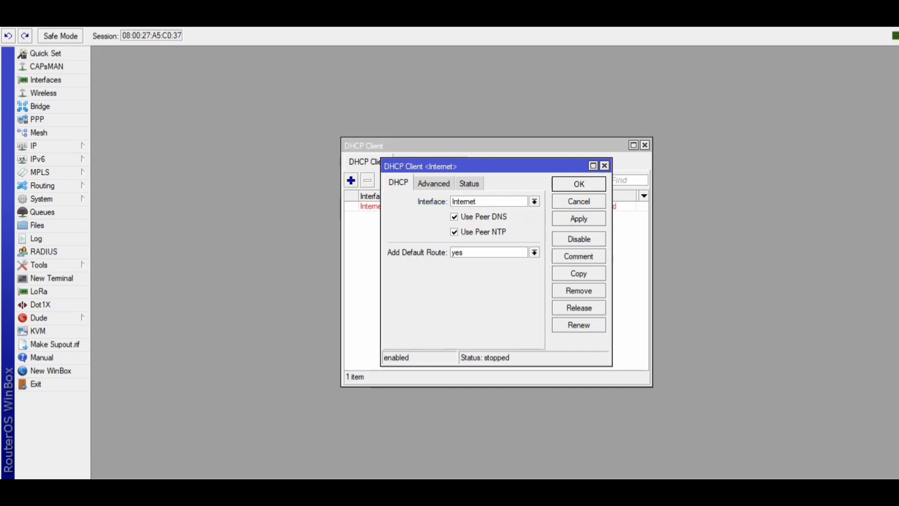
{"action": "key", "text": "Return"}
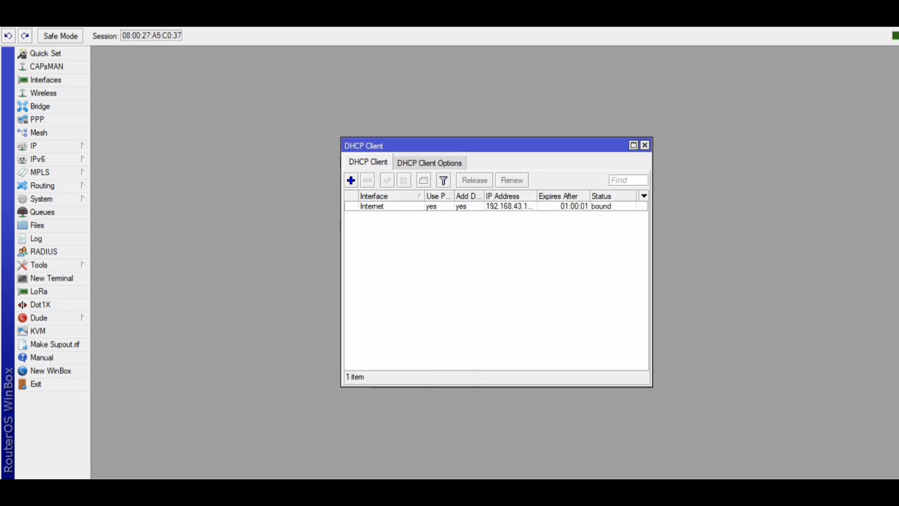
Add the IP address 192.168.69.1/26 to the Hotspot interface.
{"action": "left_click", "coordinate": [645, 145]}
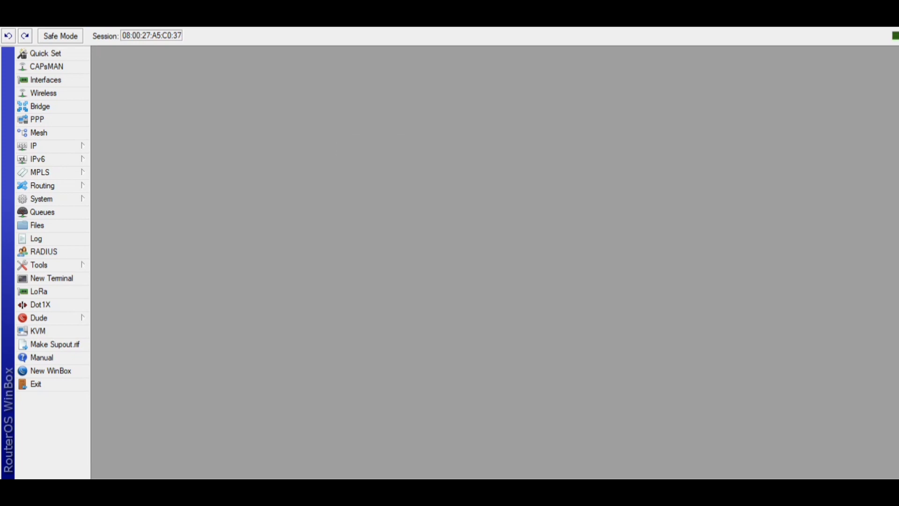
{"action": "left_click", "coordinate": [51, 146]}
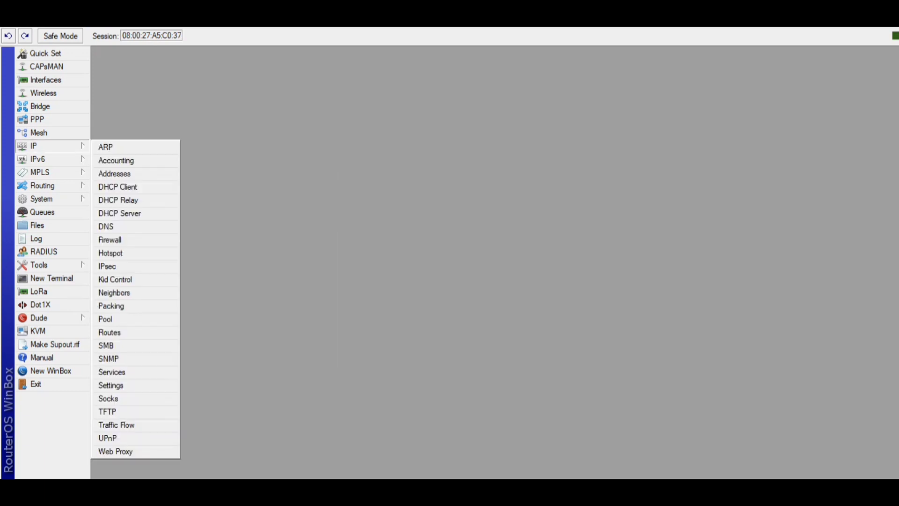
{"action": "left_click", "coordinate": [114, 173]}
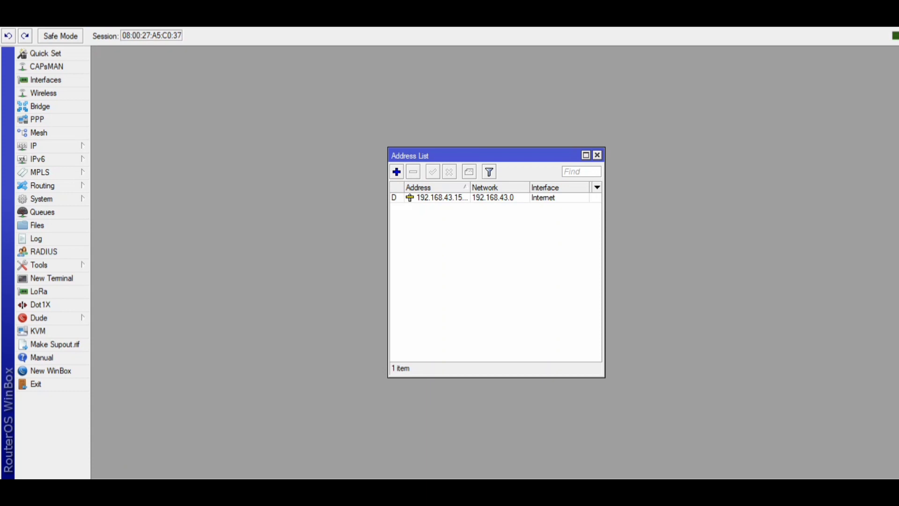
{"action": "left_click", "coordinate": [396, 172]}
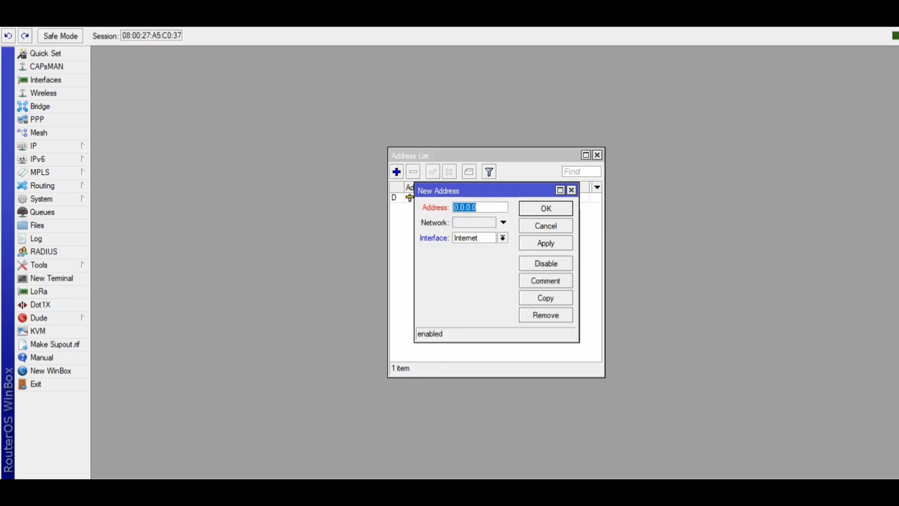
{"action": "type", "text": "192."}
{"action": "type", "text": "168."}
{"action": "type", "text": "69.1/26"}
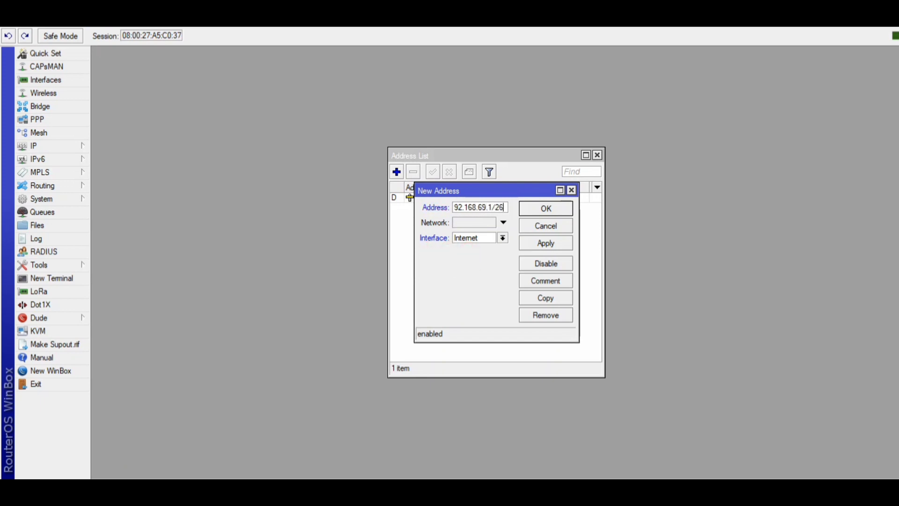
{"action": "left_click", "coordinate": [503, 238]}
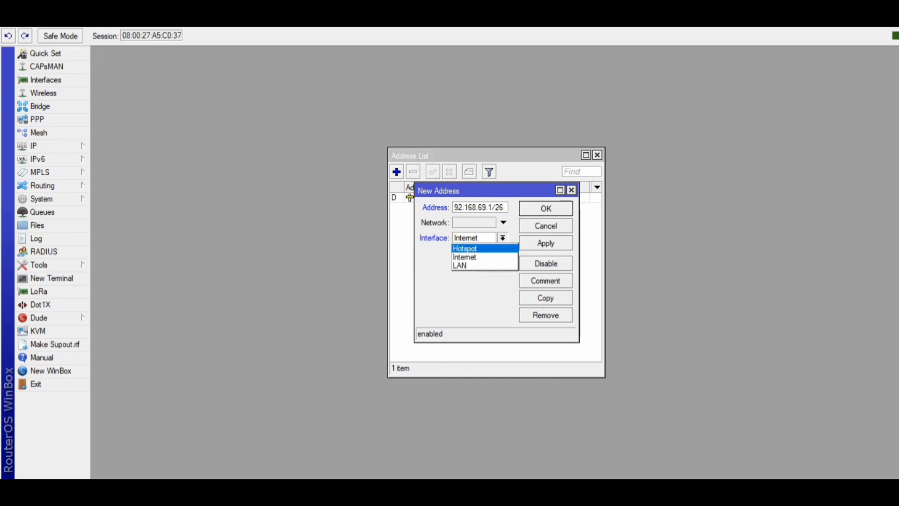
{"action": "left_click", "coordinate": [465, 249]}
{"action": "left_click", "coordinate": [546, 243]}
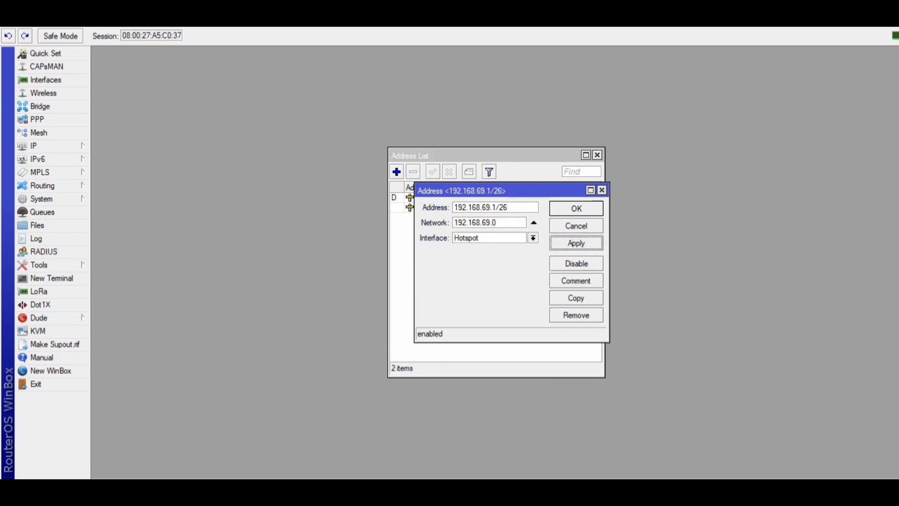
{"action": "left_click", "coordinate": [576, 208]}
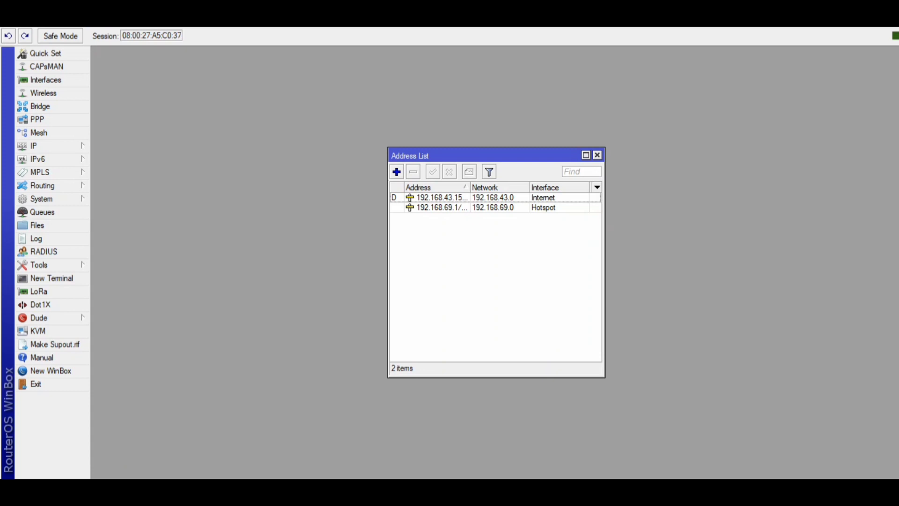
Add the IP address 192.168.56.1/26 to the LAN interface and close the address list.
{"action": "left_click", "coordinate": [396, 171]}
{"action": "type", "text": "192"}
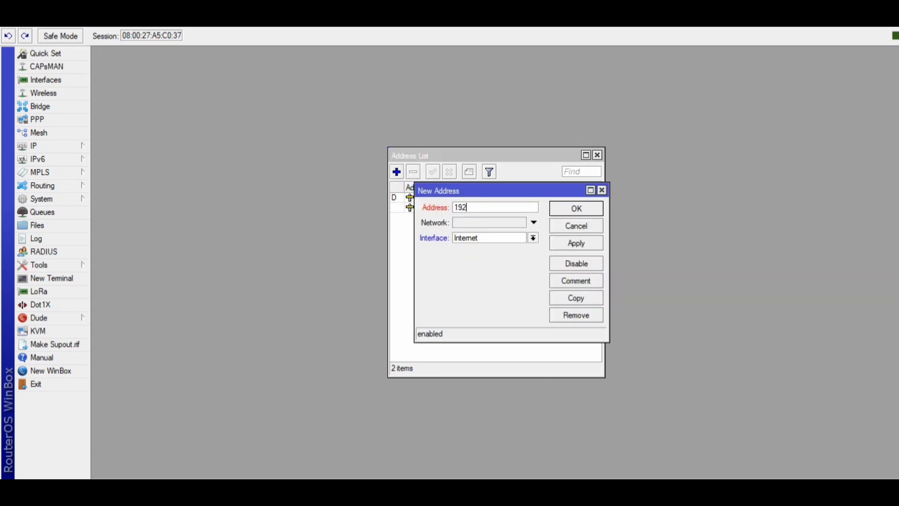
{"action": "type", "text": ".168.56.1/26"}
{"action": "left_click", "coordinate": [533, 238]}
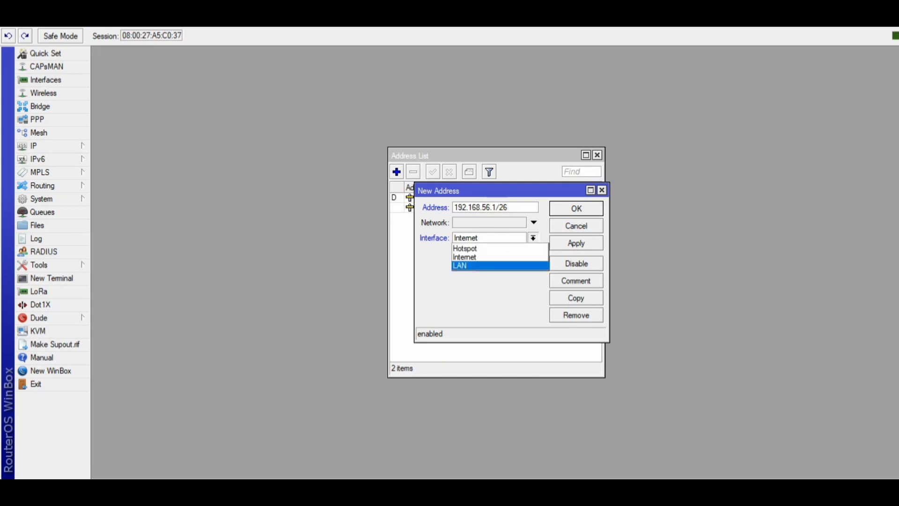
{"action": "left_click", "coordinate": [500, 266]}
{"action": "left_click", "coordinate": [576, 243]}
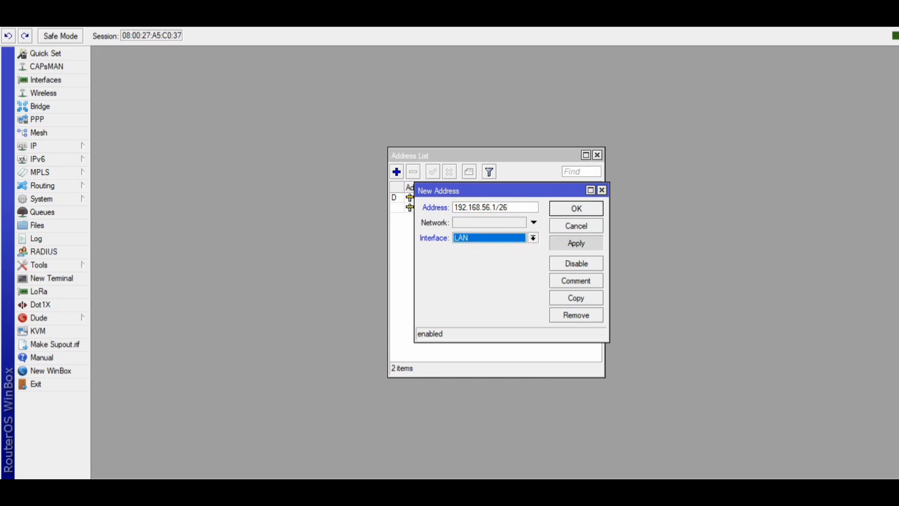
{"action": "key", "text": "Return"}
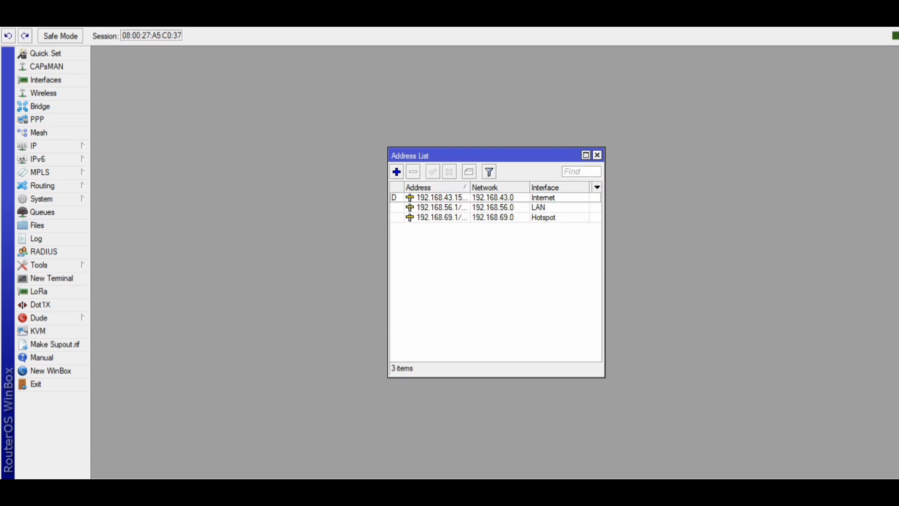
{"action": "left_click", "coordinate": [598, 155]}
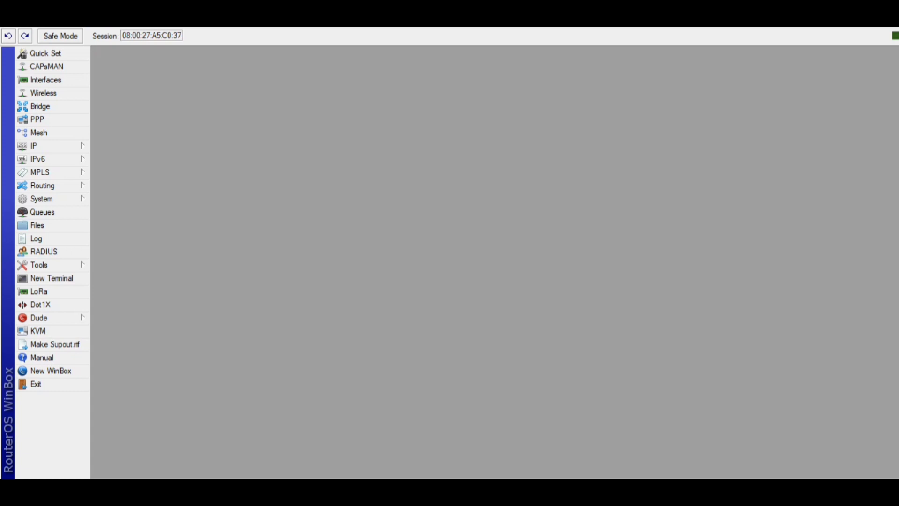
Set the DNS server to 8.8.8.8 and enable Allow Remote Requests.
{"action": "left_click", "coordinate": [47, 145]}
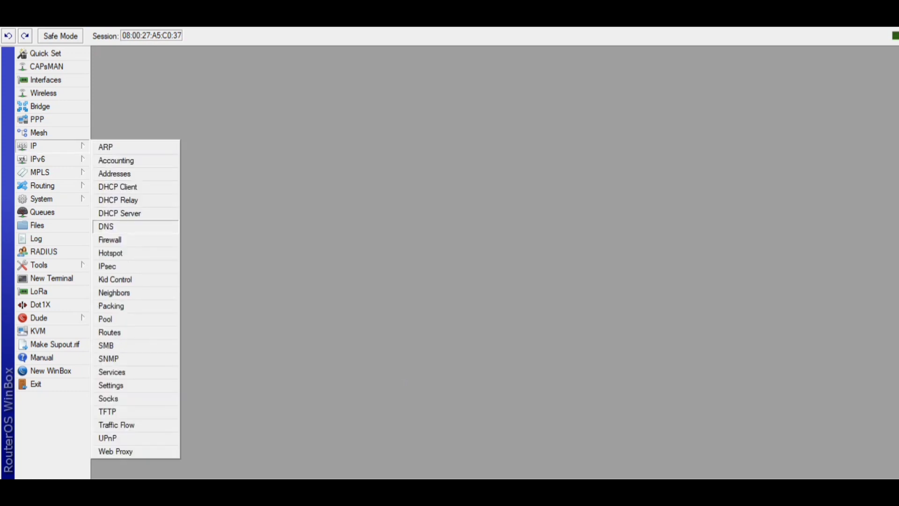
{"action": "left_click", "coordinate": [113, 226]}
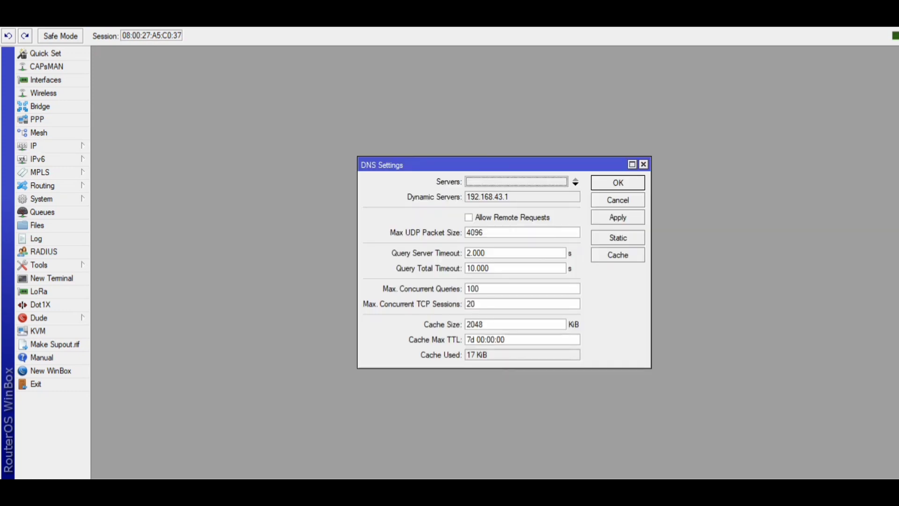
{"action": "left_click", "coordinate": [516, 182]}
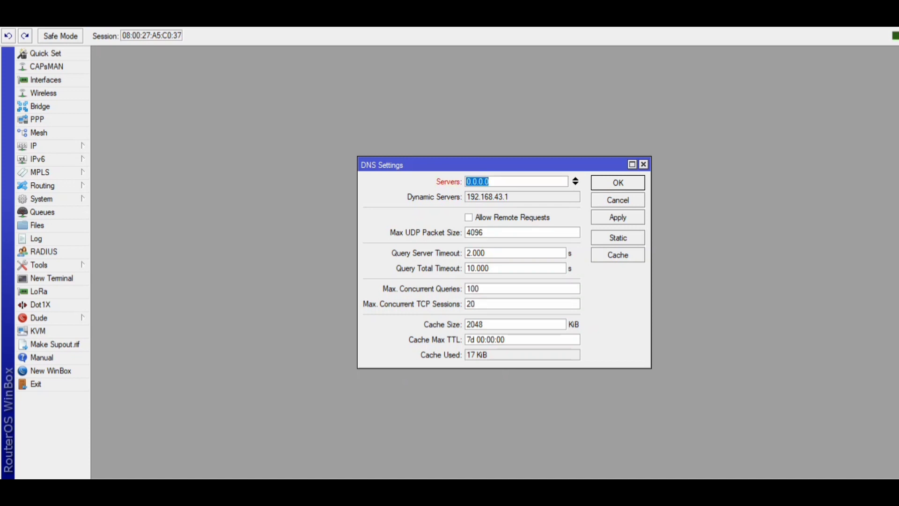
{"action": "type", "text": "8.8.8.8"}
{"action": "key", "text": "Tab"}
{"action": "key", "text": "space"}
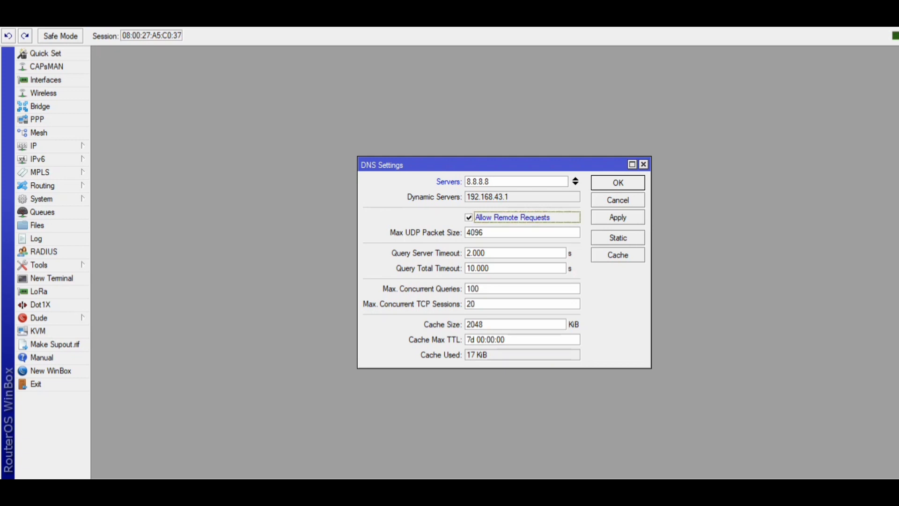
{"action": "left_click", "coordinate": [618, 217]}
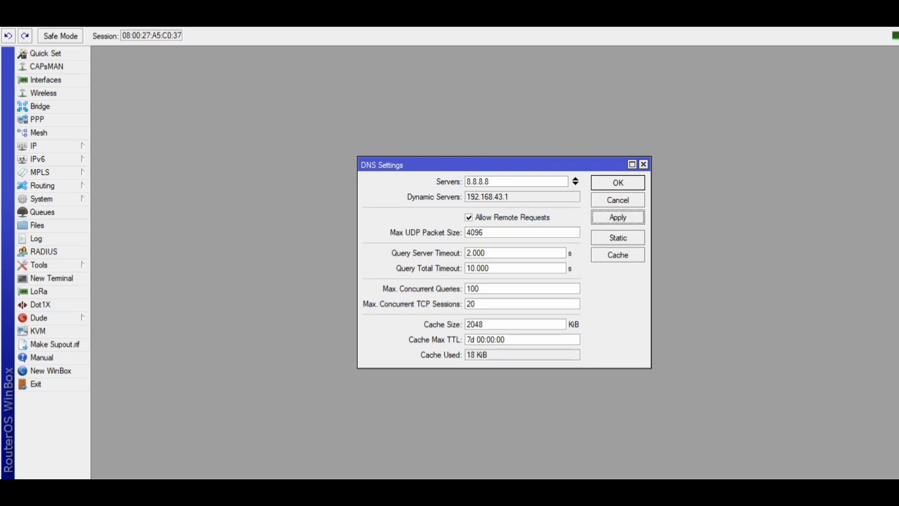
{"action": "left_click", "coordinate": [618, 183]}
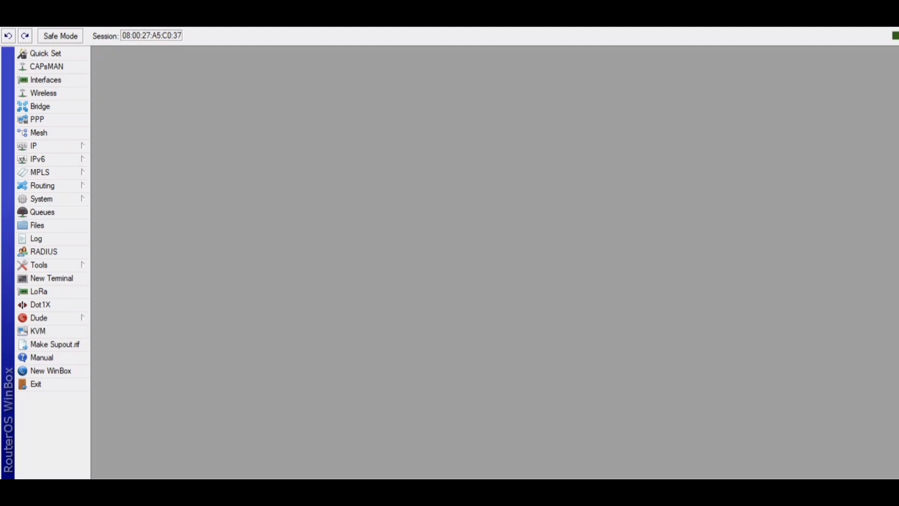
Add a static default route 0.0.0.0/0 with gateway 192.168.43.1 and close the route list.
{"action": "left_click", "coordinate": [52, 146]}
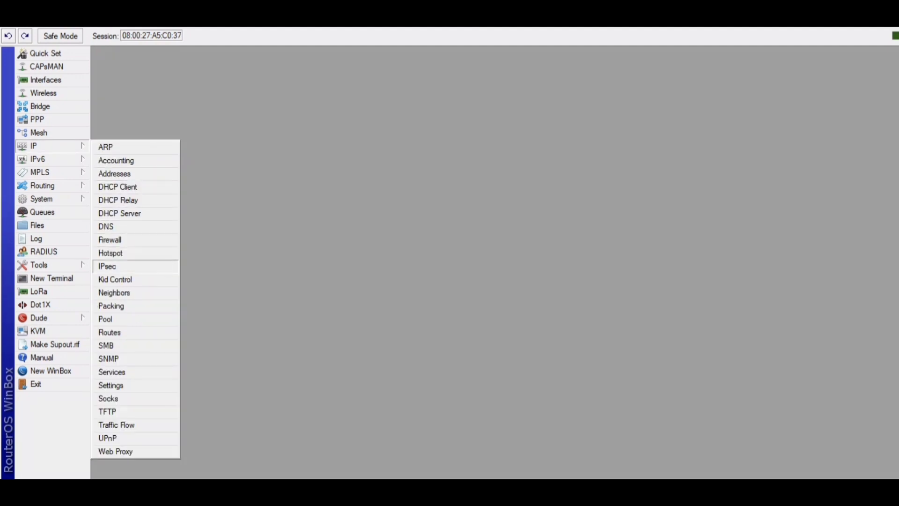
{"action": "left_click", "coordinate": [109, 332]}
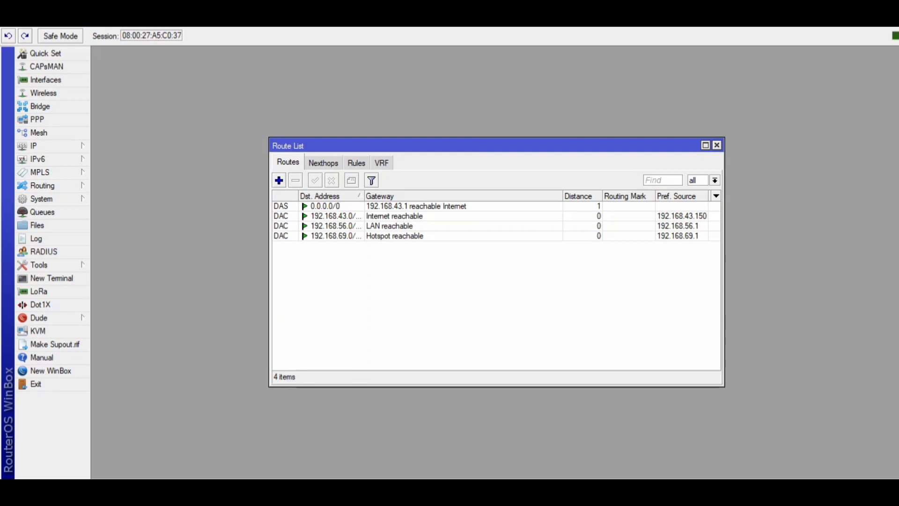
{"action": "left_click", "coordinate": [279, 180]}
{"action": "left_click", "coordinate": [485, 206]}
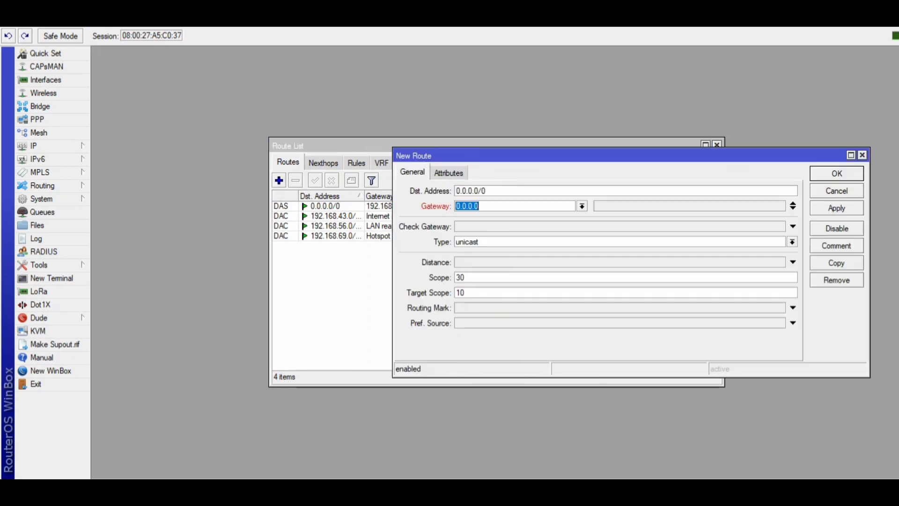
{"action": "type", "text": "192.168.43.1"}
{"action": "left_click", "coordinate": [836, 208]}
{"action": "left_click", "coordinate": [837, 173]}
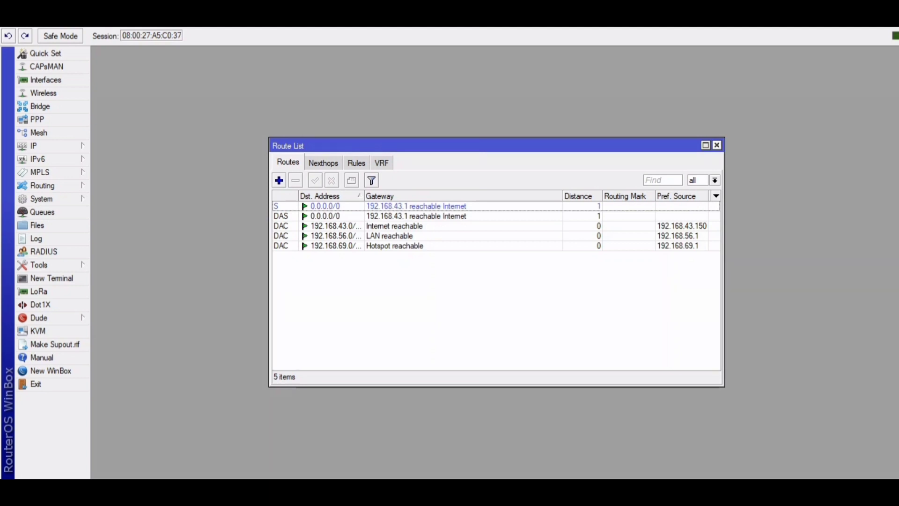
{"action": "left_click", "coordinate": [717, 145]}
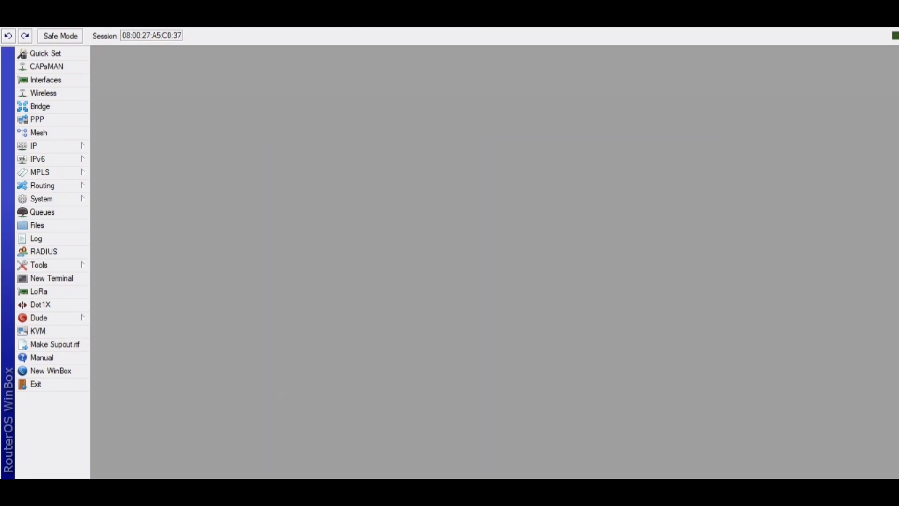
Ping 8.8.8.8 from the router to test internet connectivity, then stop and close the ping tool.
{"action": "left_click", "coordinate": [52, 265]}
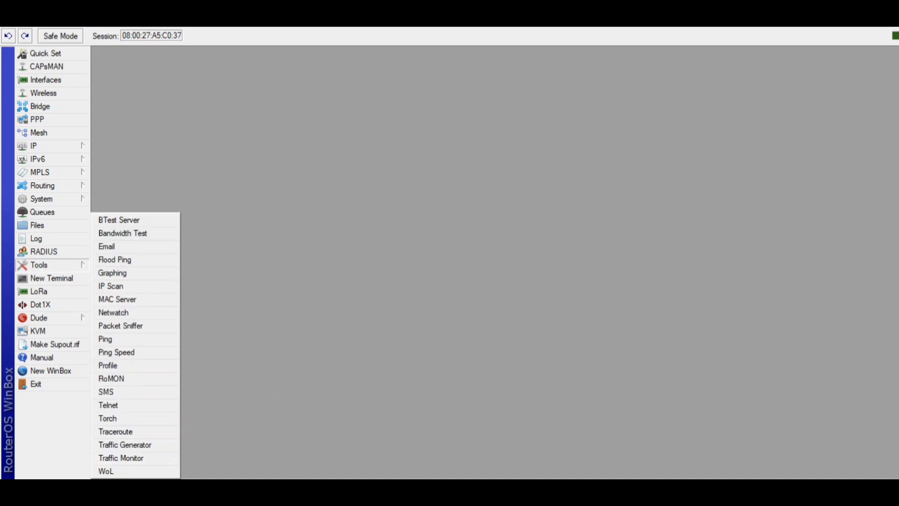
{"action": "left_click", "coordinate": [112, 339]}
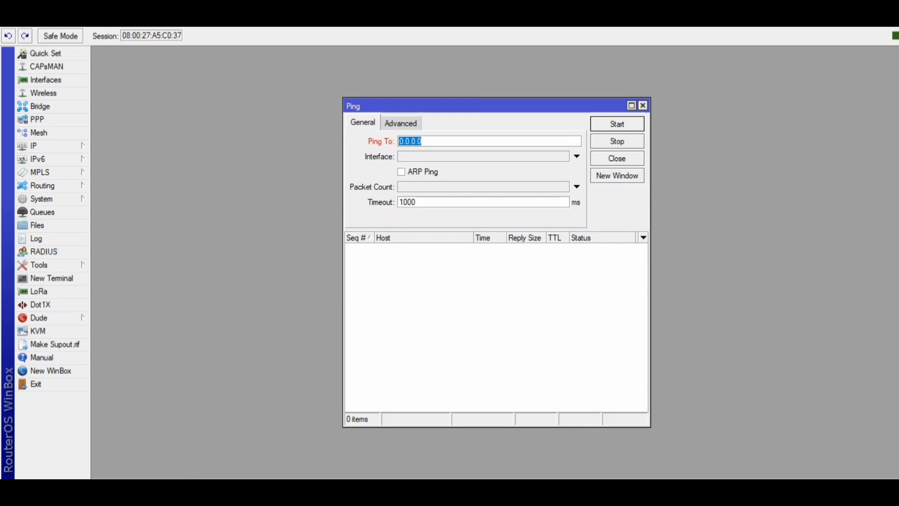
{"action": "type", "text": "8.8.8.8"}
{"action": "key", "text": "Return"}
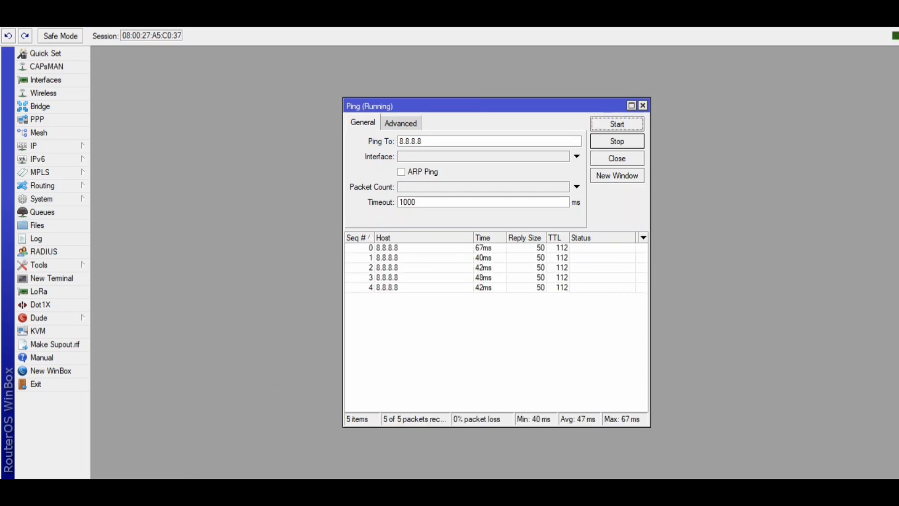
{"action": "left_click", "coordinate": [617, 141]}
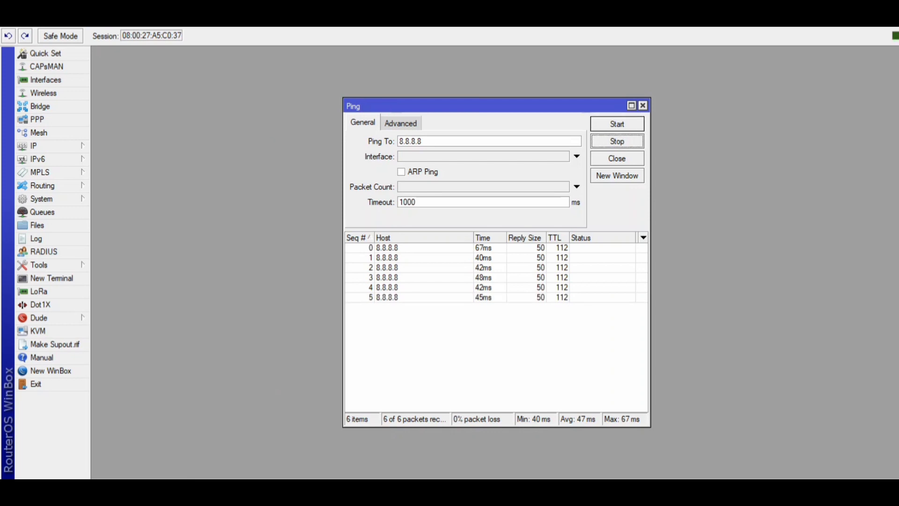
{"action": "left_click", "coordinate": [618, 158]}
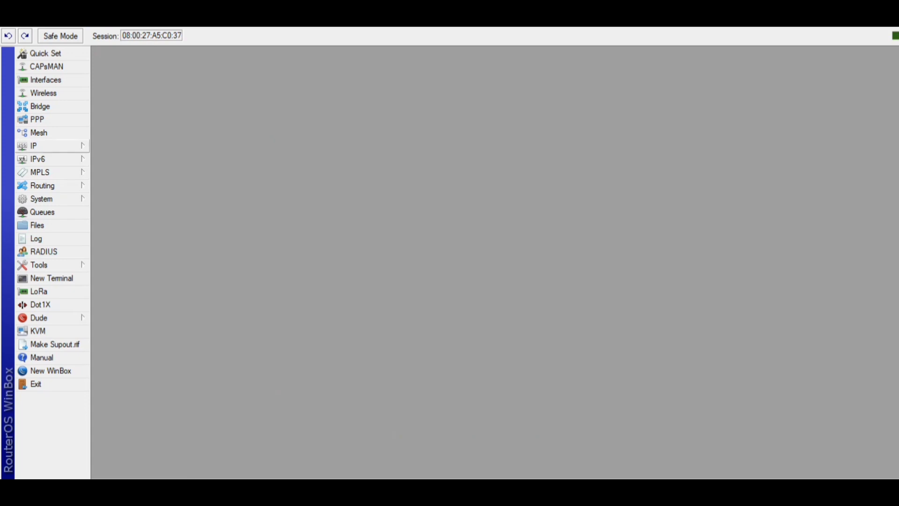
Open the firewall's NAT rules and add a srcnat rule with out-interface Internet, applying it.
{"action": "left_click", "coordinate": [51, 146]}
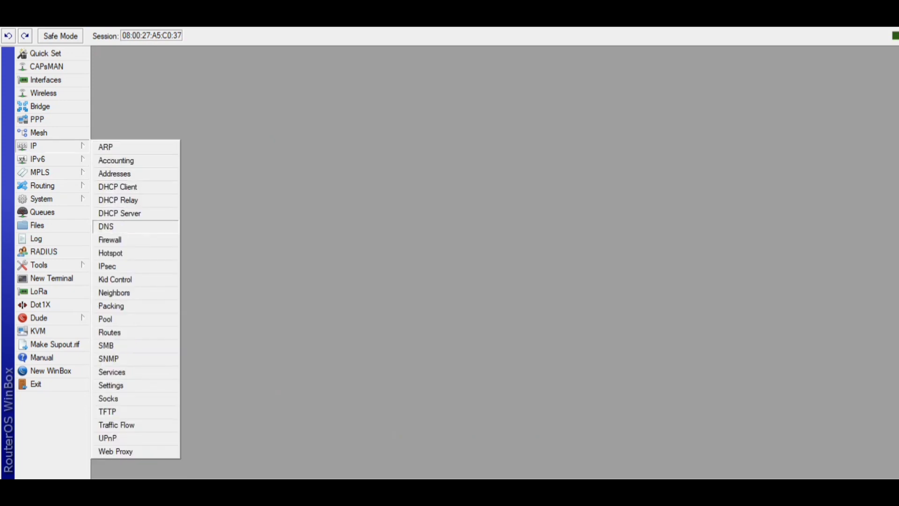
{"action": "left_click", "coordinate": [109, 239]}
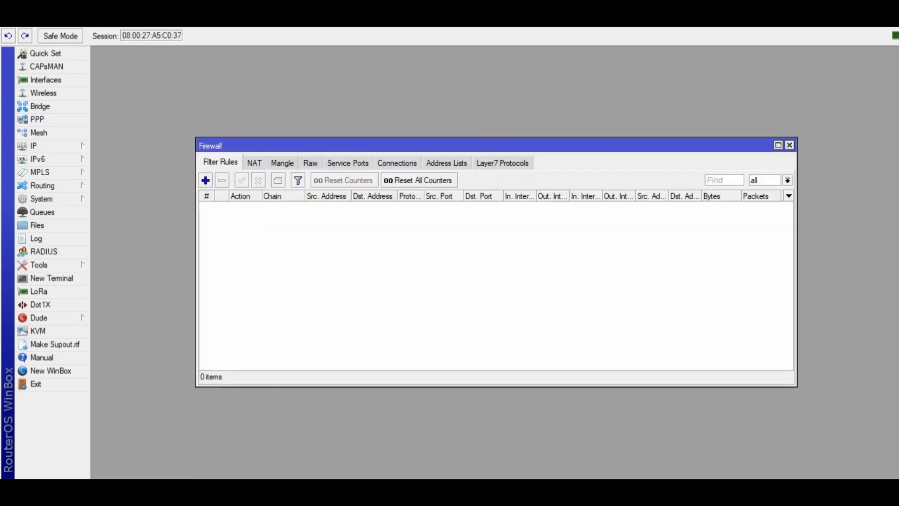
{"action": "left_click", "coordinate": [255, 163]}
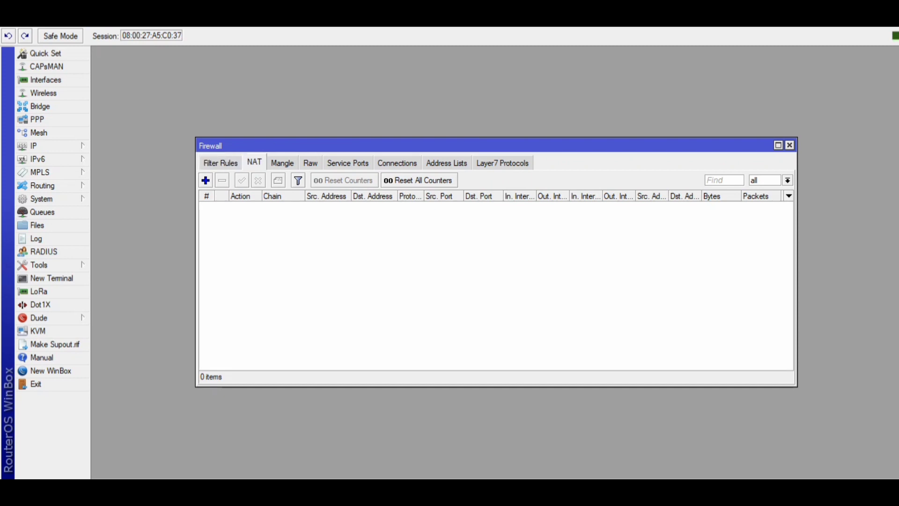
{"action": "left_click", "coordinate": [205, 180]}
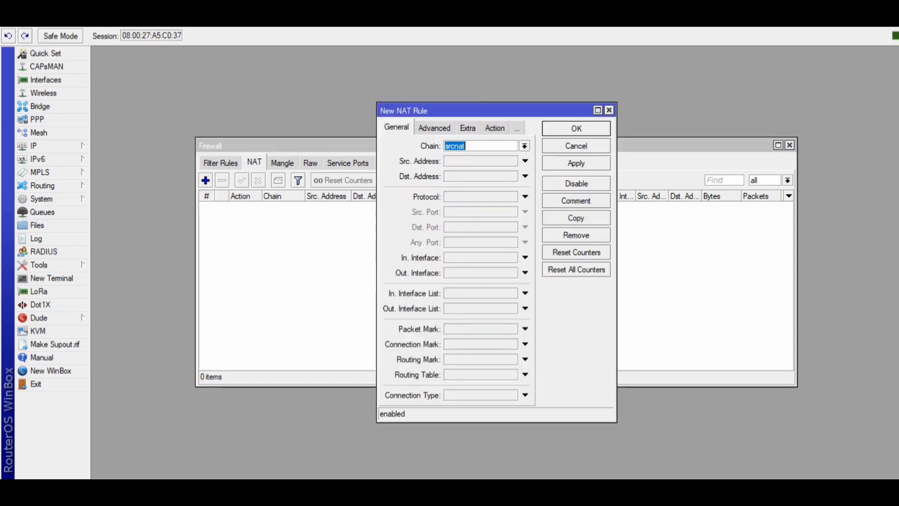
{"action": "left_click", "coordinate": [524, 146]}
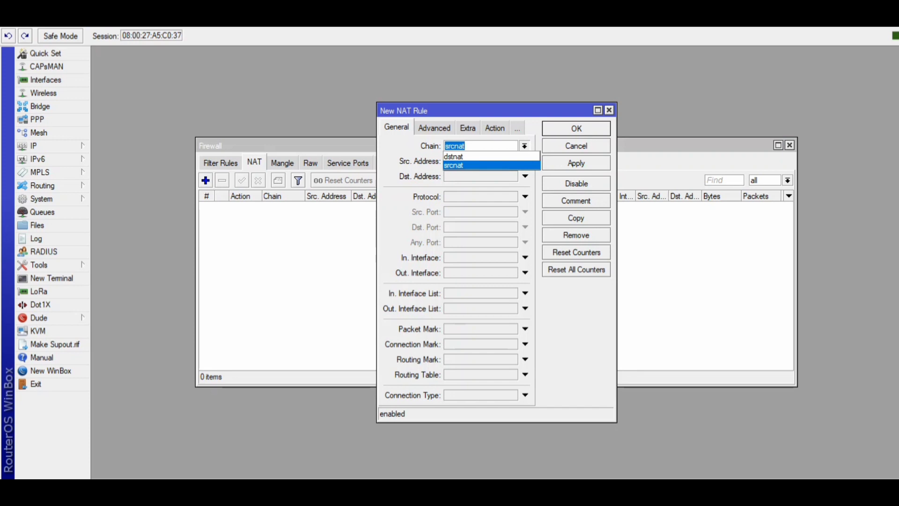
{"action": "left_click", "coordinate": [468, 165]}
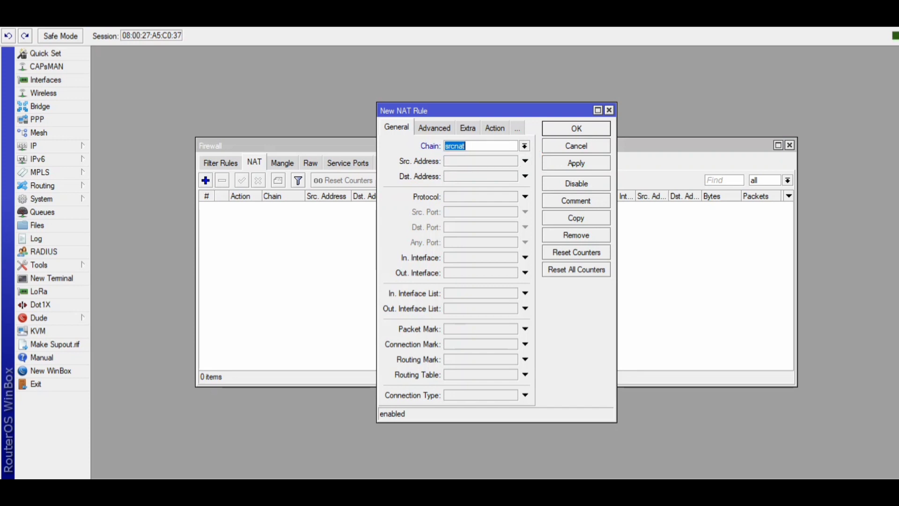
{"action": "left_click", "coordinate": [525, 272]}
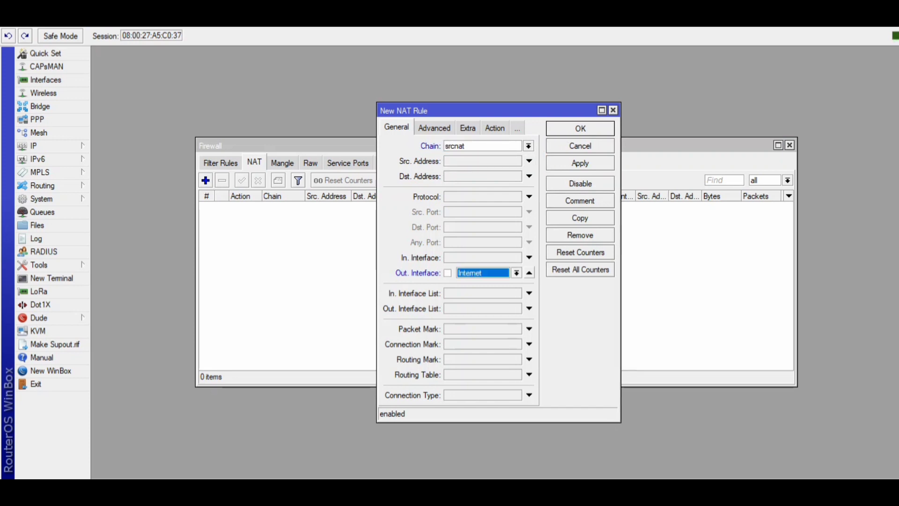
{"action": "left_click", "coordinate": [580, 162]}
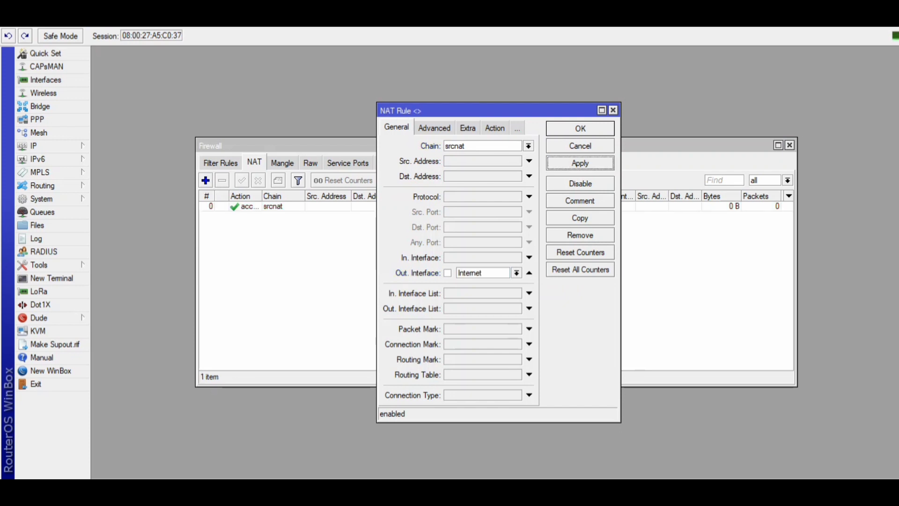
Set the NAT rule's action to masquerade, confirm it, and close the firewall window.
{"action": "left_click", "coordinate": [495, 128]}
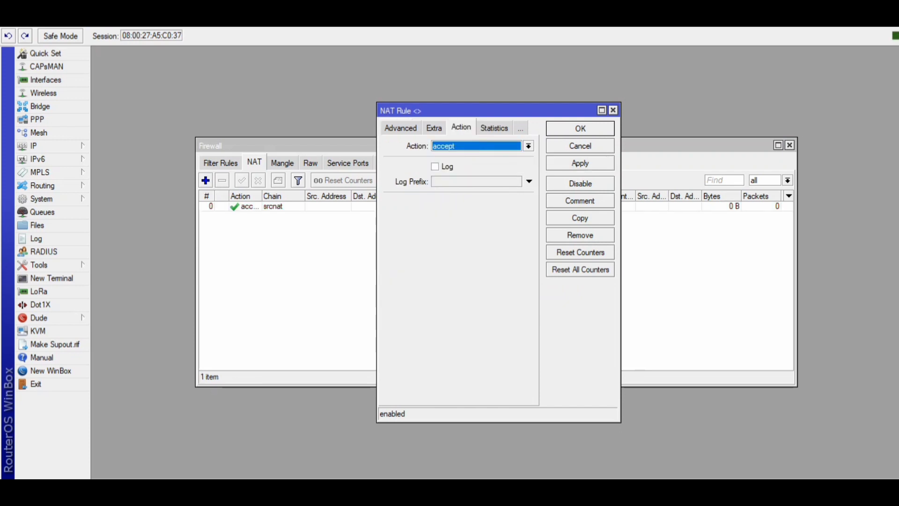
{"action": "left_click", "coordinate": [528, 146]}
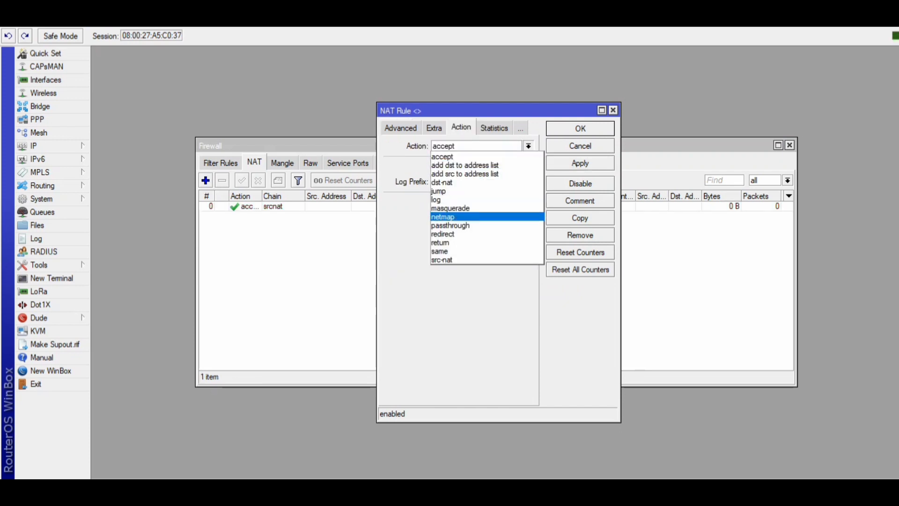
{"action": "key", "text": "Return"}
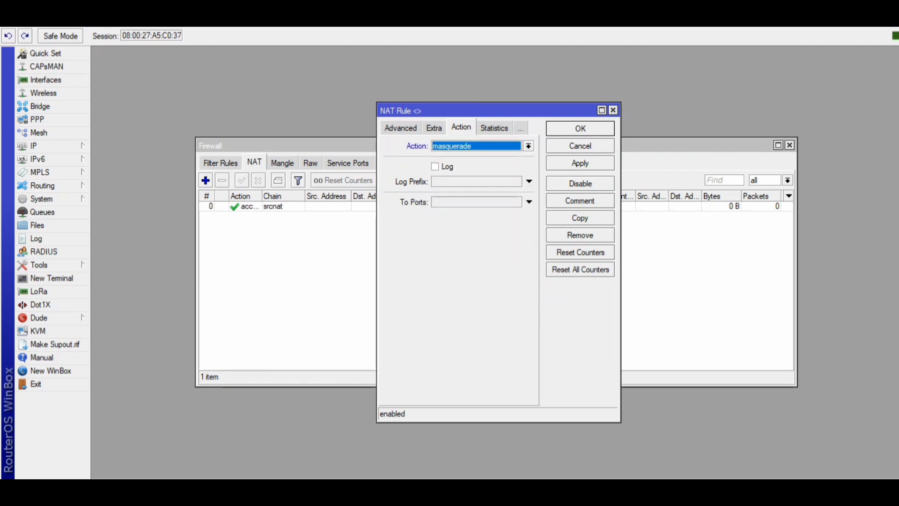
{"action": "left_click", "coordinate": [580, 163]}
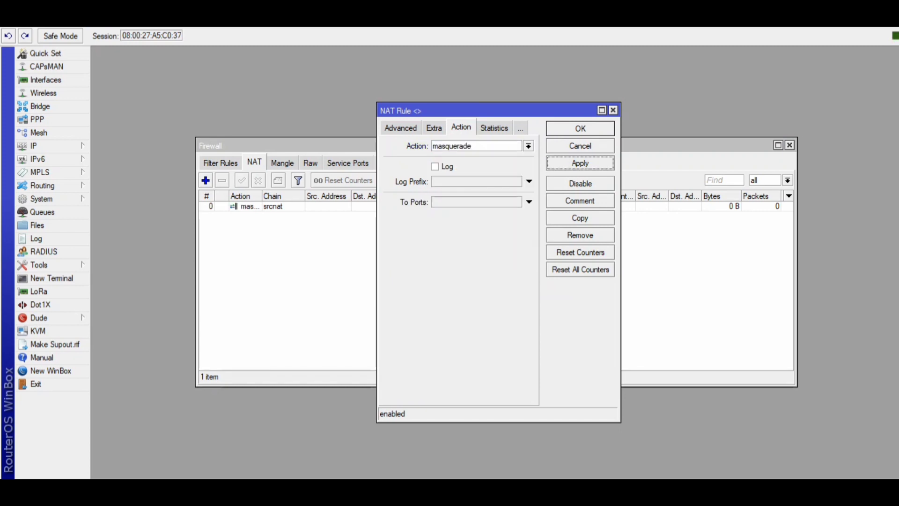
{"action": "key", "text": "Return"}
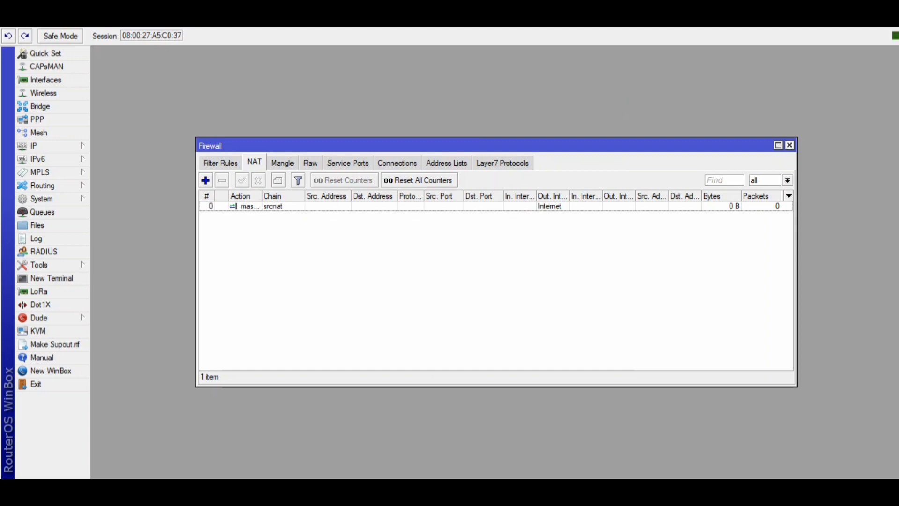
{"action": "left_click", "coordinate": [790, 145]}
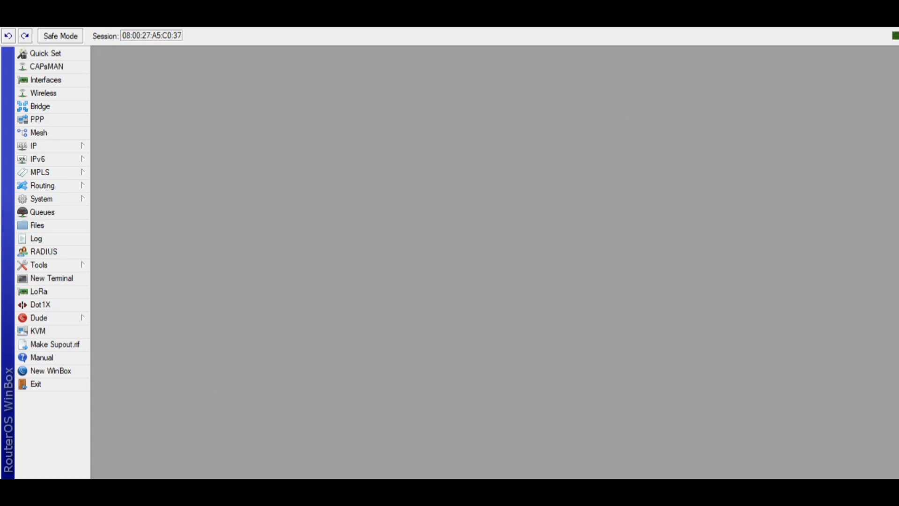
Open the Web Proxy settings, enable the proxy, and set its port to 3128.
{"action": "left_click", "coordinate": [33, 146]}
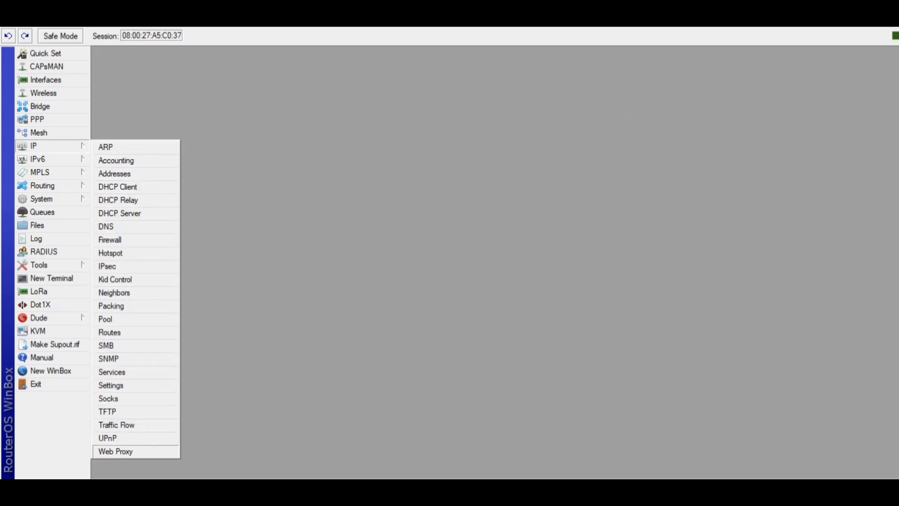
{"action": "left_click", "coordinate": [115, 451]}
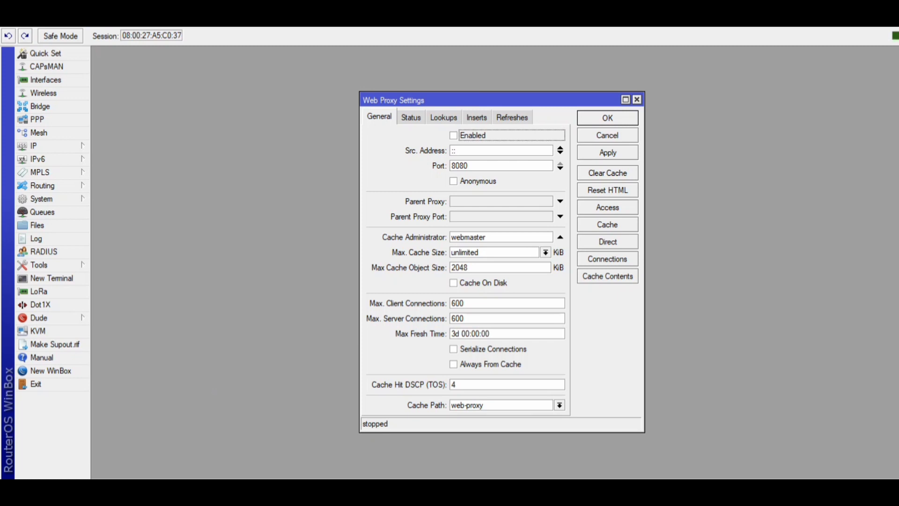
{"action": "left_click", "coordinate": [453, 135]}
{"action": "left_click", "coordinate": [469, 166]}
{"action": "key", "text": "BackSpace"}
{"action": "key", "text": "BackSpace"}
{"action": "key", "text": "BackSpace"}
{"action": "key", "text": "BackSpace"}
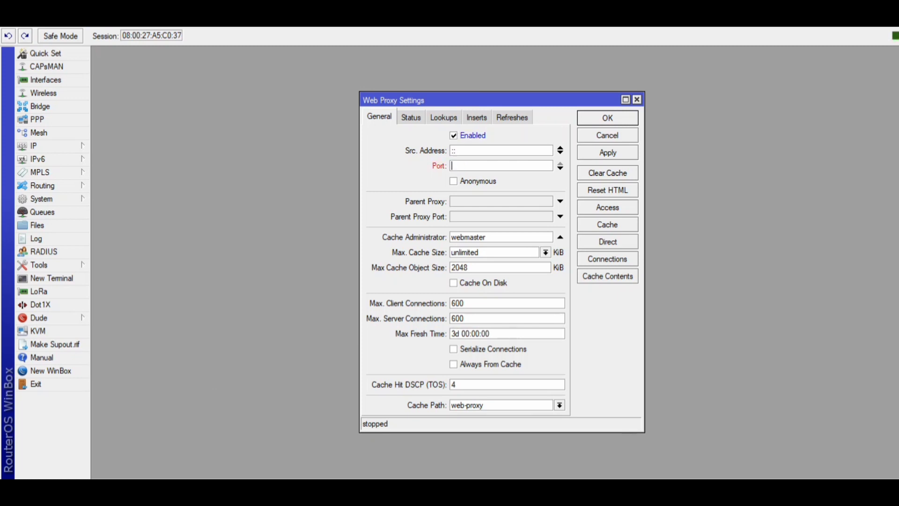
{"action": "type", "text": "3128"}
Set the cache administrator to the admin's e-mail address, enable Cache On Disk, and apply the proxy settings.
{"action": "left_click", "coordinate": [487, 237]}
{"action": "key", "text": "BackSpace"}
{"action": "key", "text": "BackSpace"}
{"action": "key", "text": "BackSpace"}
{"action": "key", "text": "BackSpace"}
{"action": "key", "text": "BackSpace"}
{"action": "key", "text": "BackSpace"}
{"action": "key", "text": "BackSpace"}
{"action": "key", "text": "BackSpace"}
{"action": "key", "text": "BackSpace"}
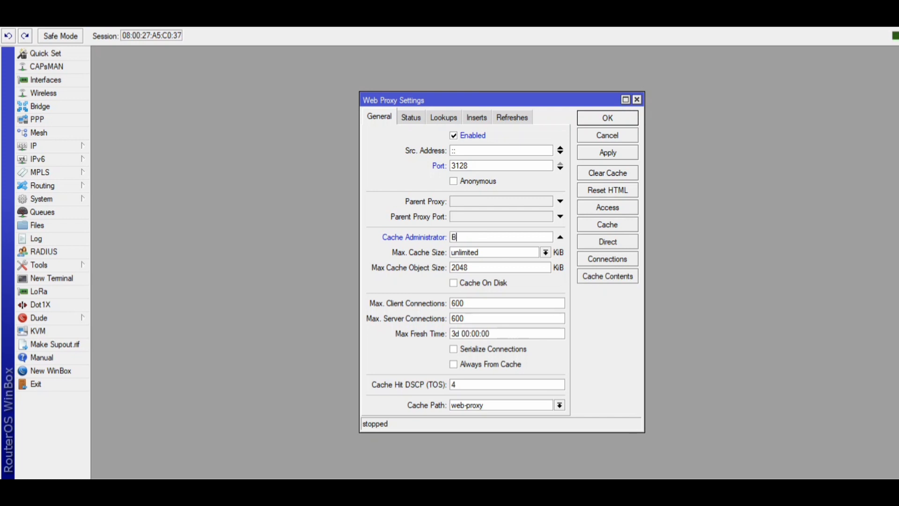
{"action": "left_click", "coordinate": [453, 283]}
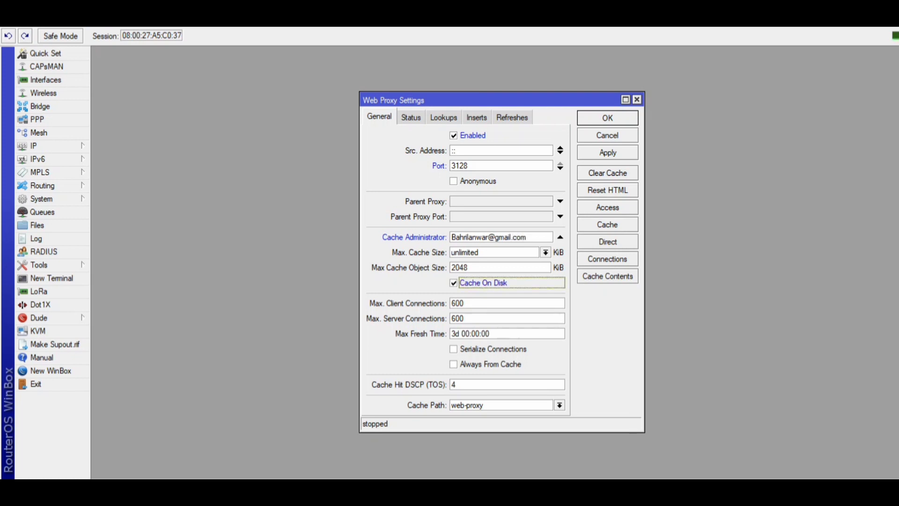
{"action": "left_click", "coordinate": [608, 153]}
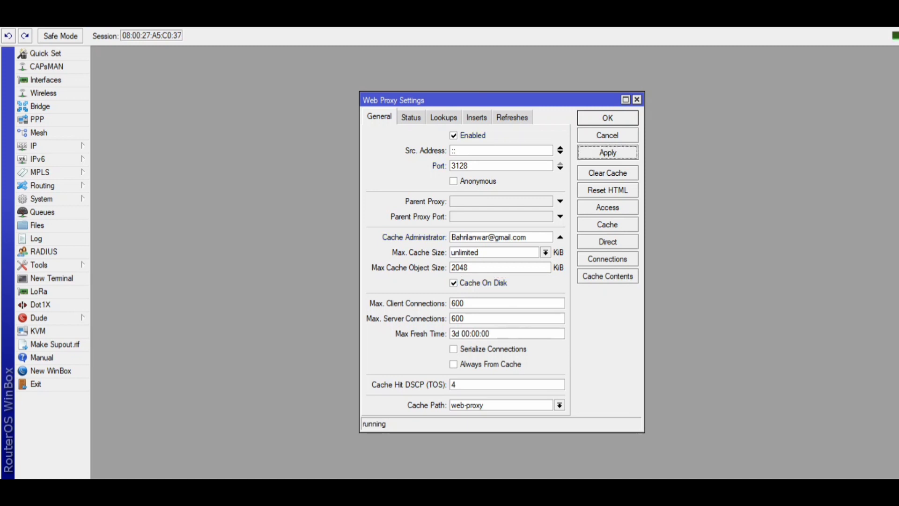
{"action": "left_click", "coordinate": [608, 206]}
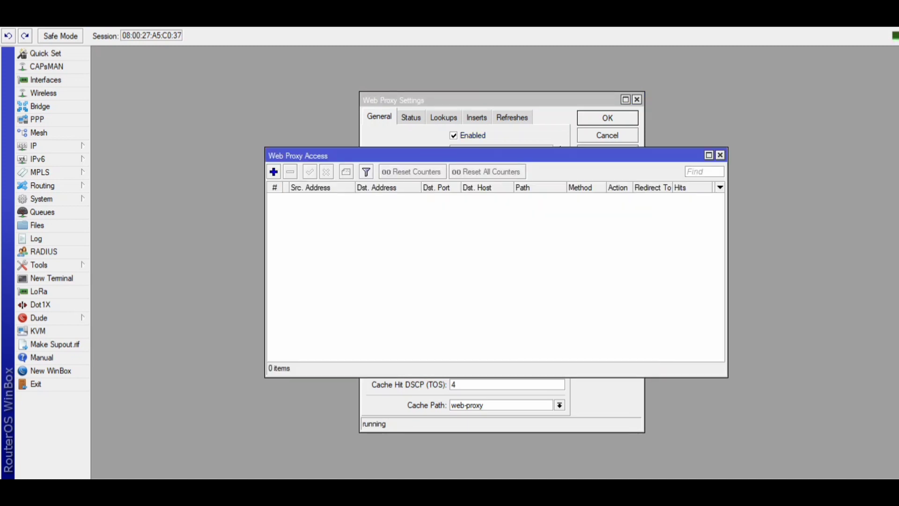
{"action": "left_click", "coordinate": [274, 172]}
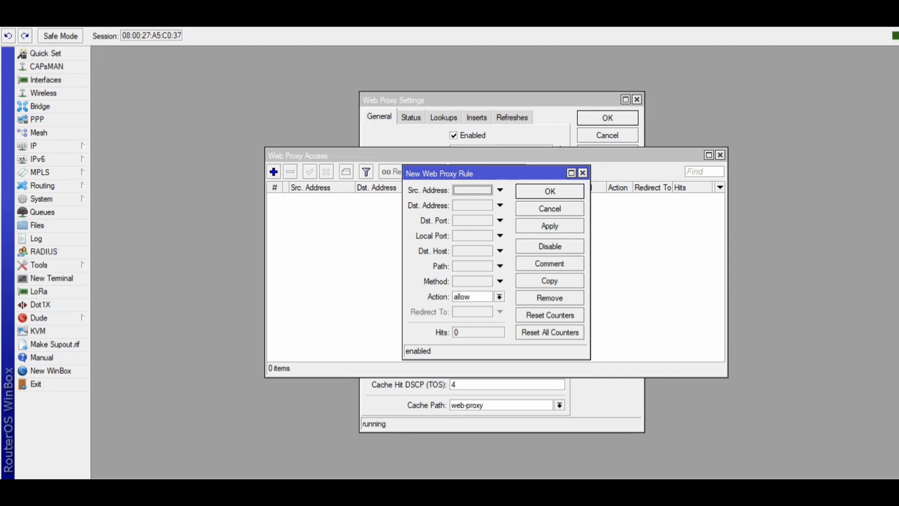
{"action": "left_click", "coordinate": [473, 220]}
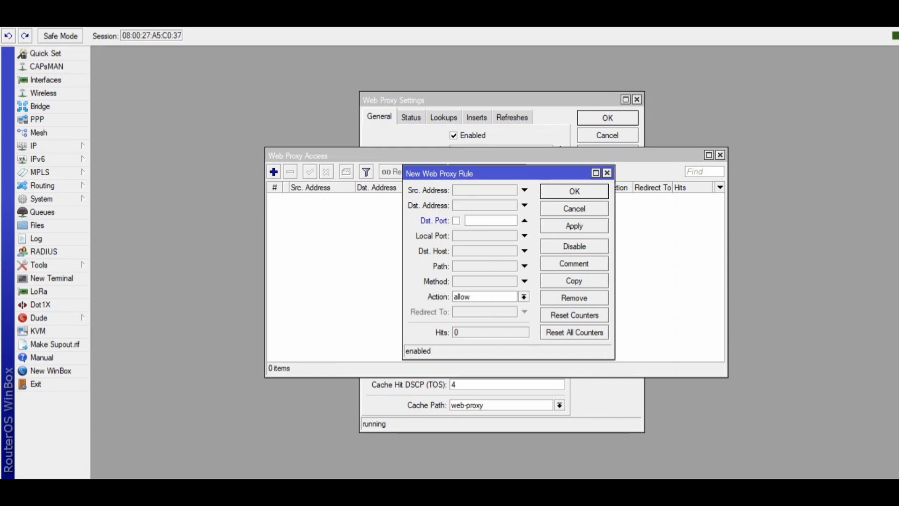
{"action": "type", "text": "80"}
{"action": "left_click", "coordinate": [484, 252]}
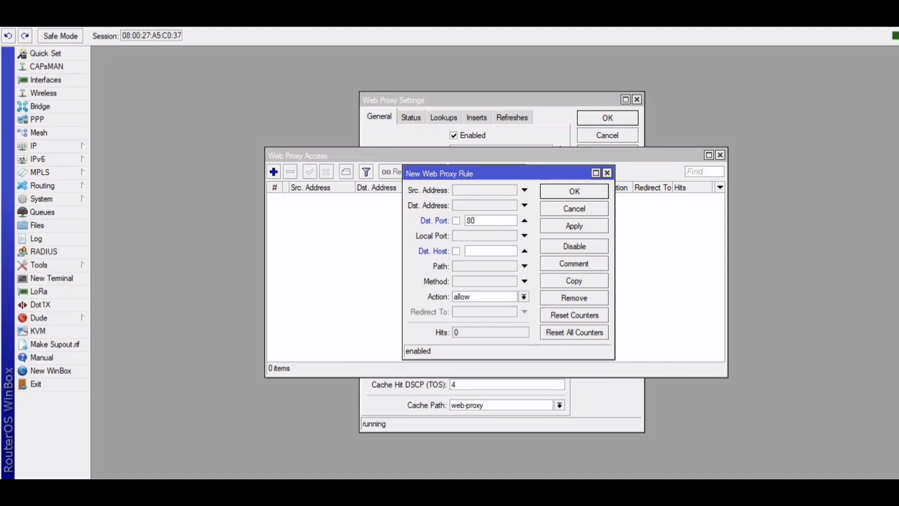
{"action": "type", "text": "www.you"}
{"action": "type", "text": "tube.com"}
{"action": "left_click", "coordinate": [524, 296]}
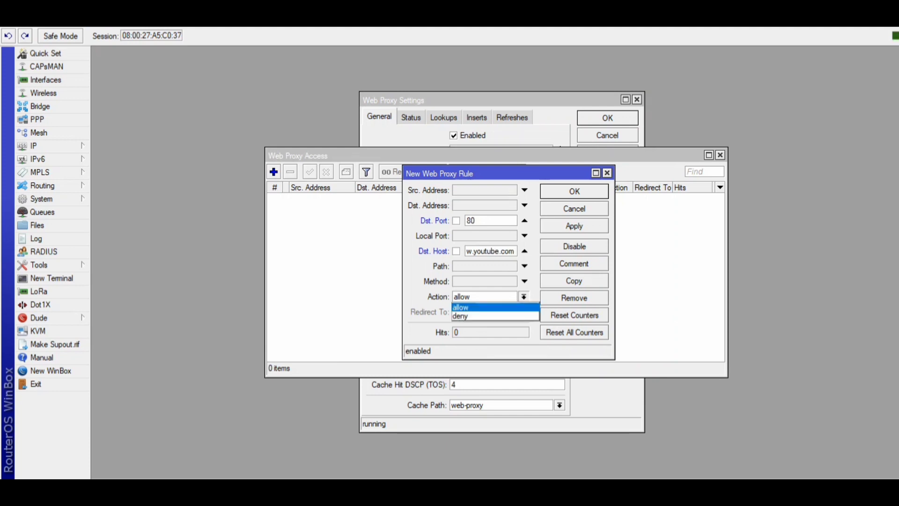
{"action": "key", "text": "Return"}
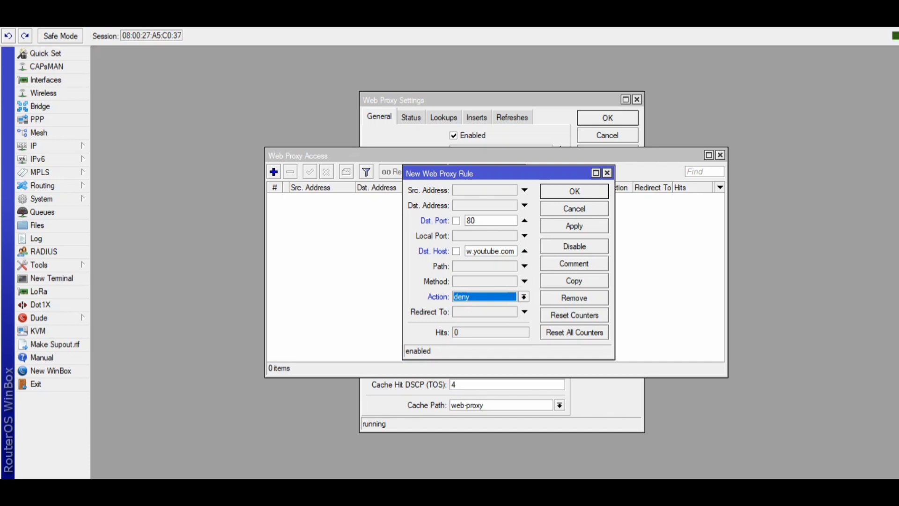
{"action": "left_click", "coordinate": [574, 226]}
{"action": "left_click", "coordinate": [575, 191]}
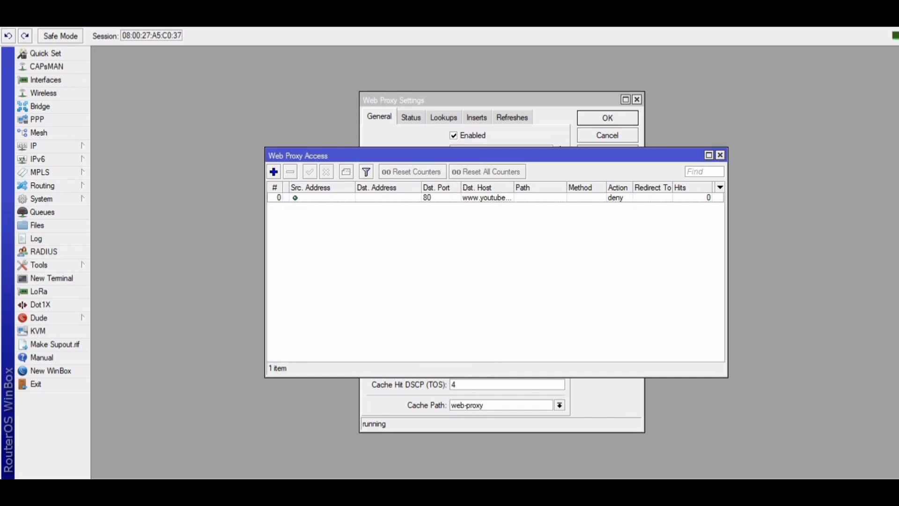
Add a dstnat NAT rule for TCP destination ports 80,8080,8000 and apply it.
{"action": "left_click", "coordinate": [47, 147]}
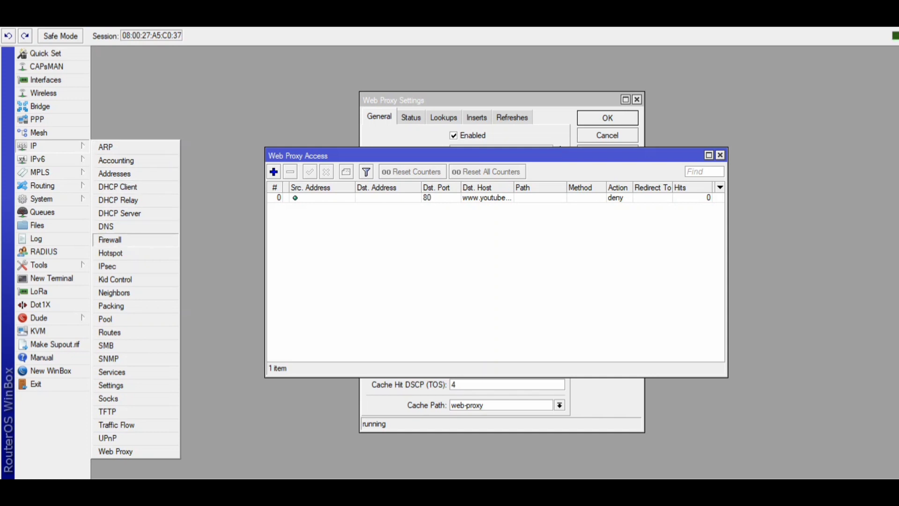
{"action": "left_click", "coordinate": [110, 240]}
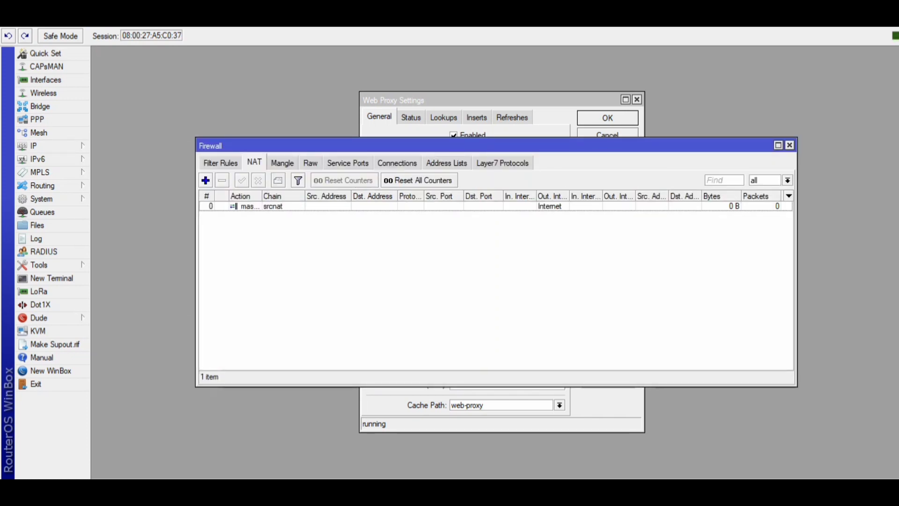
{"action": "left_click", "coordinate": [205, 180]}
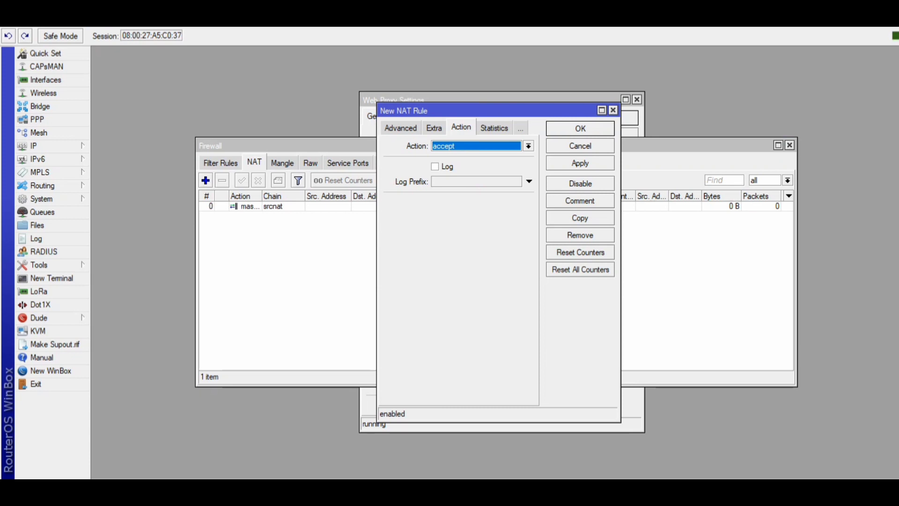
{"action": "left_click", "coordinate": [400, 128]}
{"action": "left_click", "coordinate": [397, 128]}
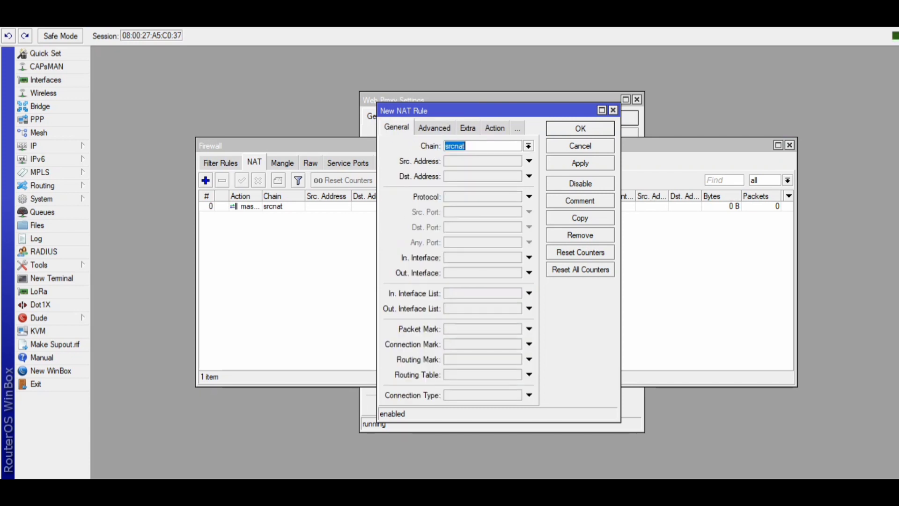
{"action": "left_click", "coordinate": [528, 145]}
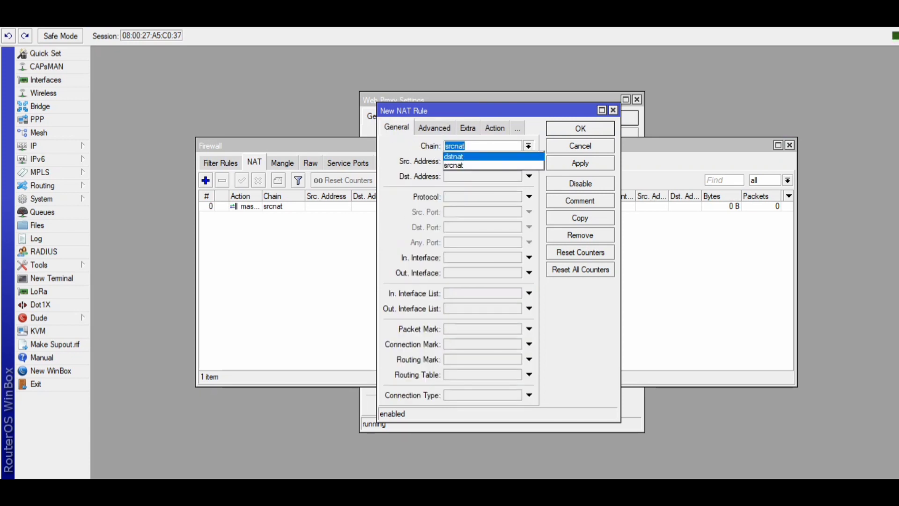
{"action": "left_click", "coordinate": [454, 156]}
{"action": "left_click", "coordinate": [529, 196]}
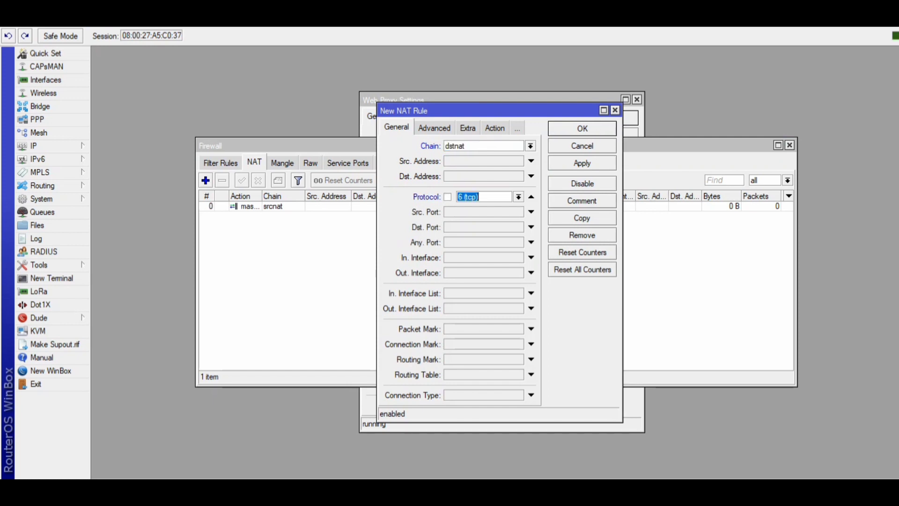
{"action": "left_click", "coordinate": [531, 227]}
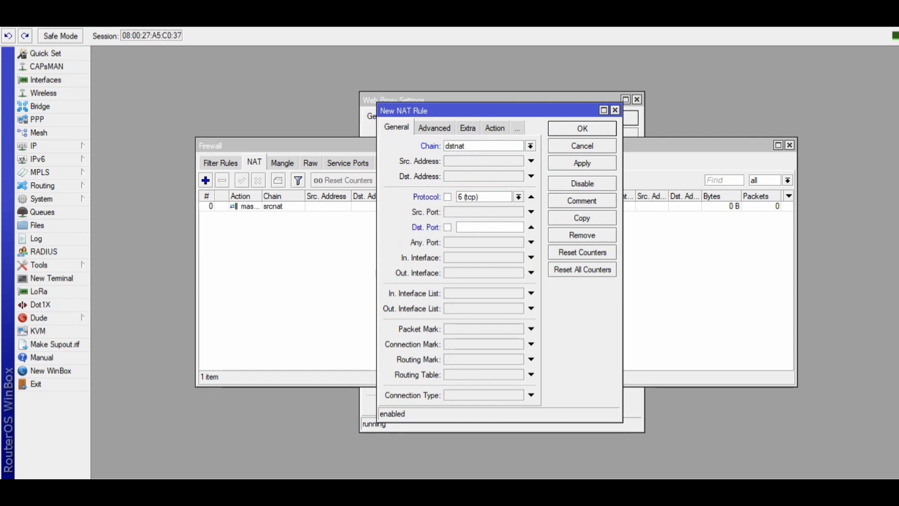
{"action": "type", "text": "80,8080,8000"}
{"action": "left_click", "coordinate": [582, 163]}
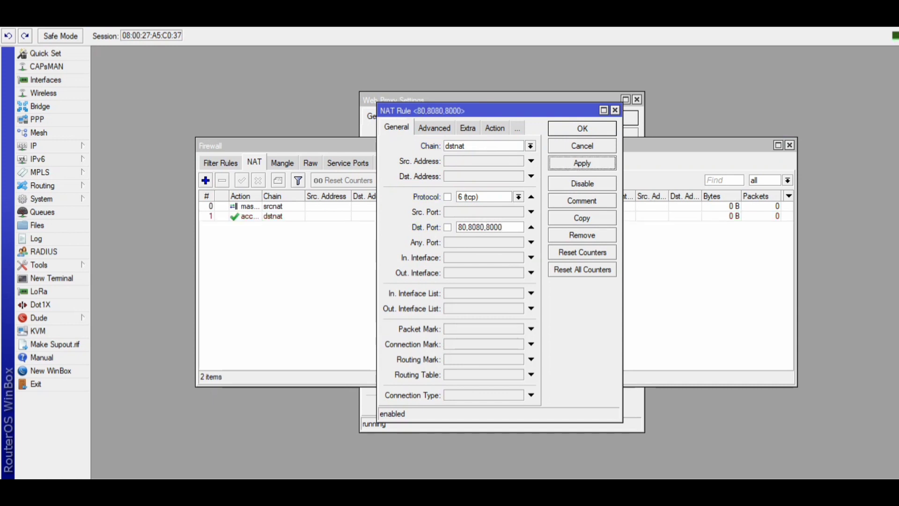
Set the NAT rule's action to redirect to port 3128, apply and confirm it.
{"action": "left_click", "coordinate": [495, 128]}
{"action": "left_click", "coordinate": [530, 146]}
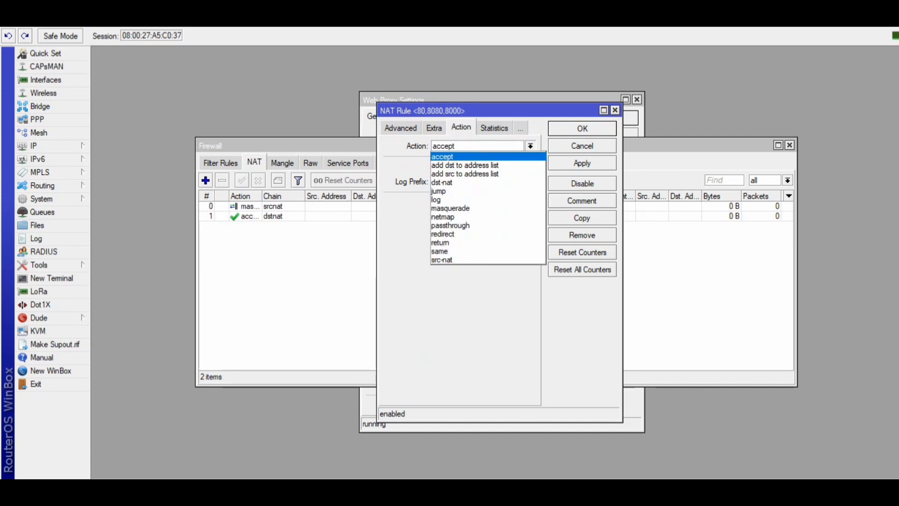
{"action": "key", "text": "Return"}
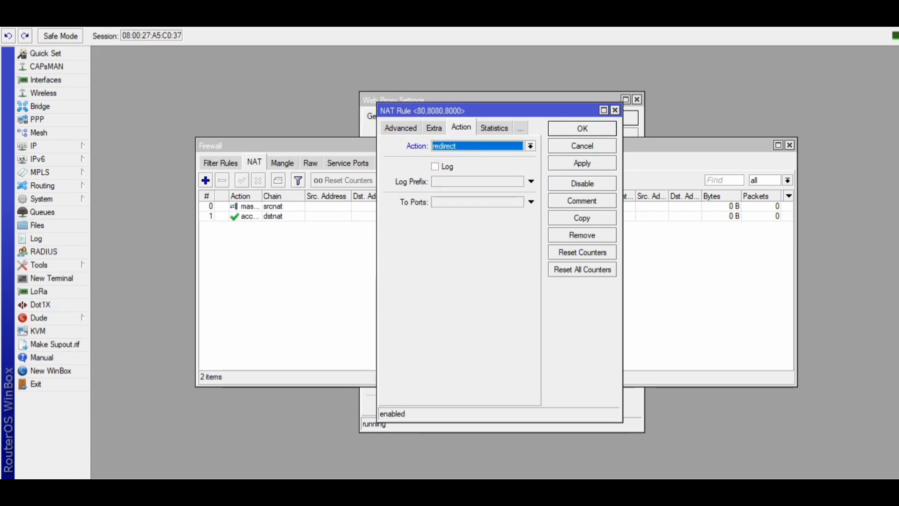
{"action": "left_click", "coordinate": [531, 202]}
{"action": "type", "text": "3128"}
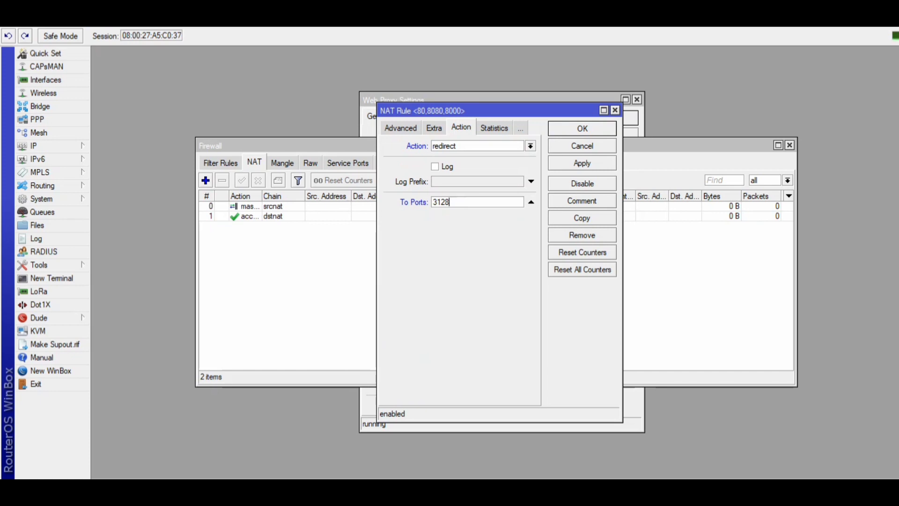
{"action": "left_click", "coordinate": [582, 163]}
{"action": "left_click", "coordinate": [582, 128]}
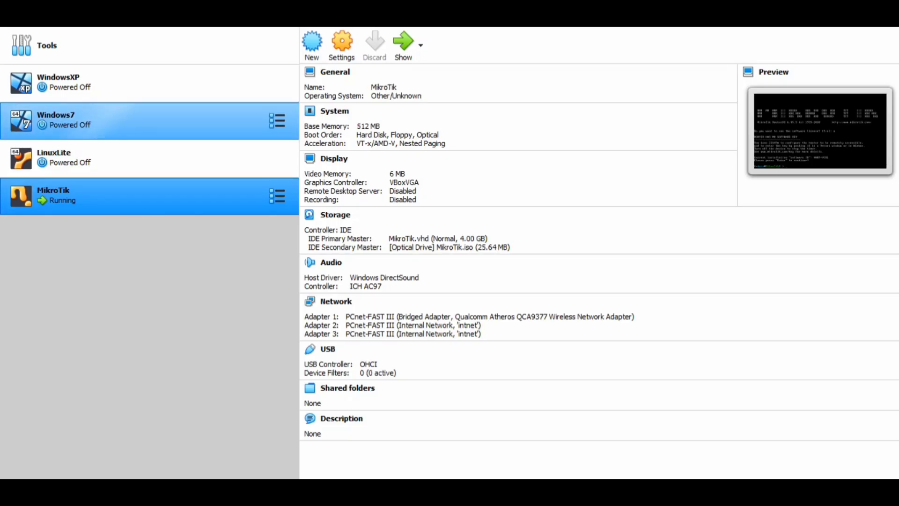
Review the WindowsXP VM's network adapter settings and start the WindowsXP VM.
{"action": "left_click", "coordinate": [141, 83]}
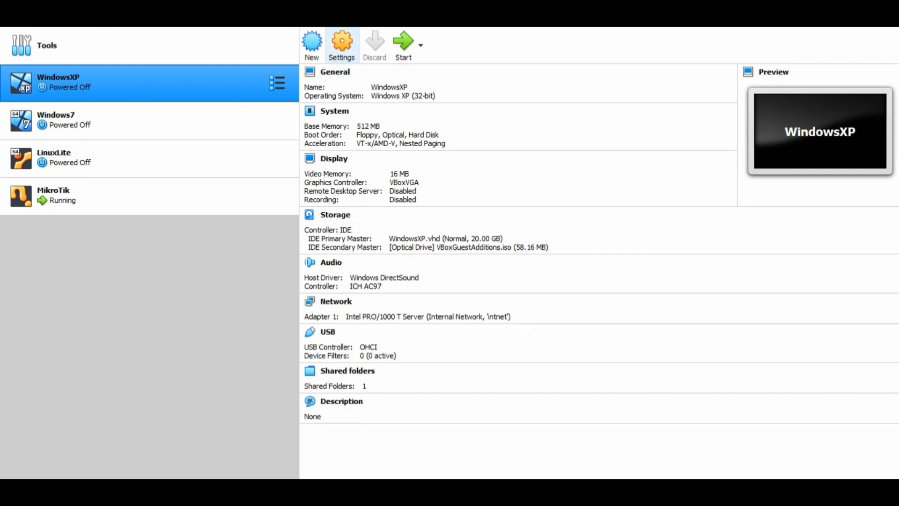
{"action": "left_click", "coordinate": [342, 45]}
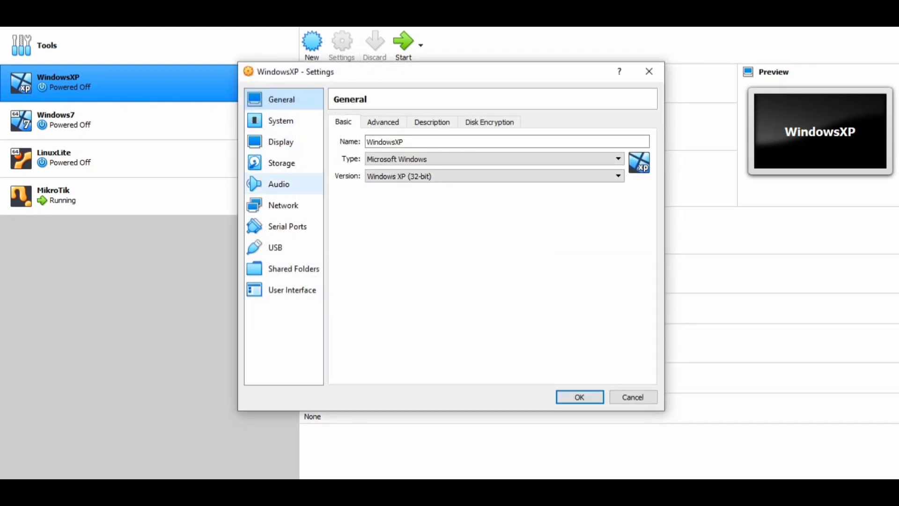
{"action": "left_click", "coordinate": [284, 205]}
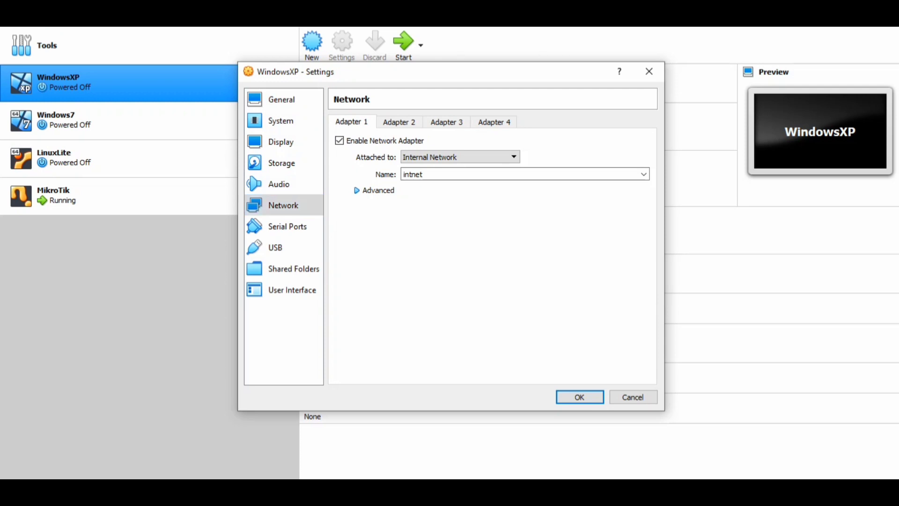
{"action": "left_click", "coordinate": [356, 190]}
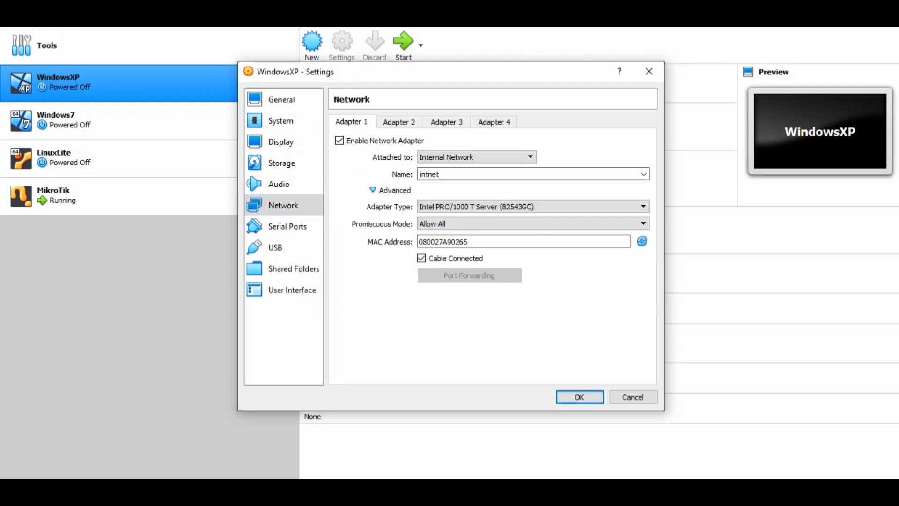
{"action": "left_click", "coordinate": [580, 397]}
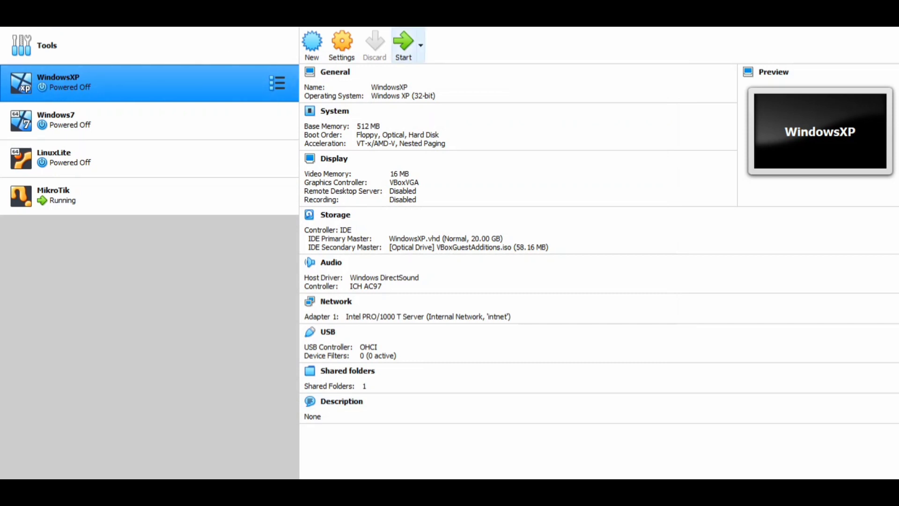
{"action": "left_click", "coordinate": [404, 46]}
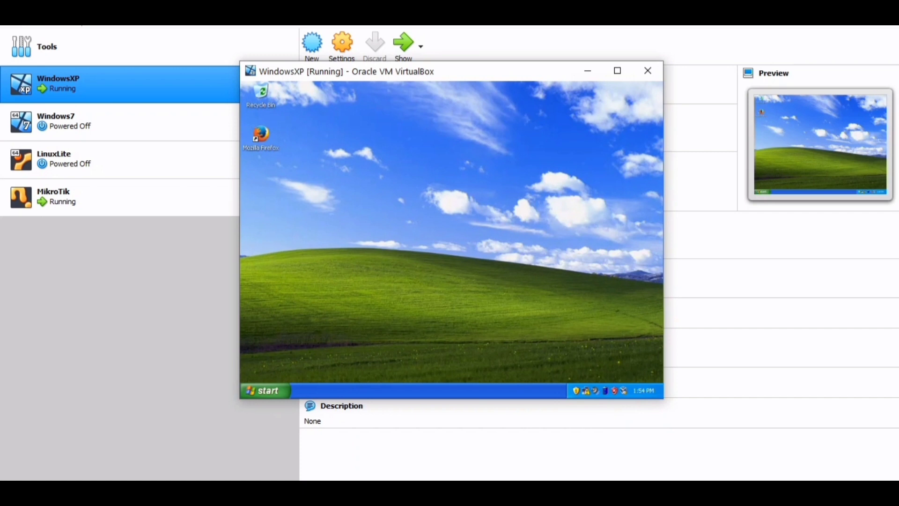
Open the TCP/IP properties of the XP guest's Local Area Connection.
{"action": "key", "text": "super"}
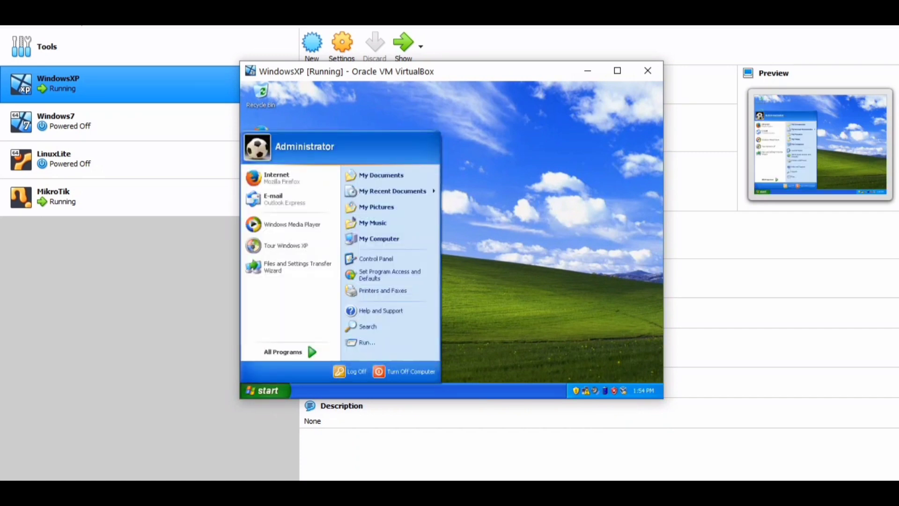
{"action": "left_click", "coordinate": [376, 259]}
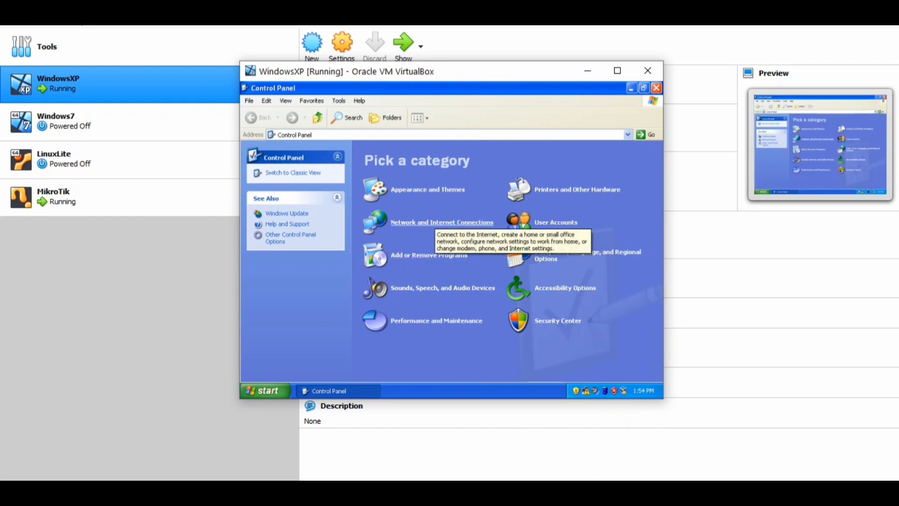
{"action": "left_click", "coordinate": [436, 220]}
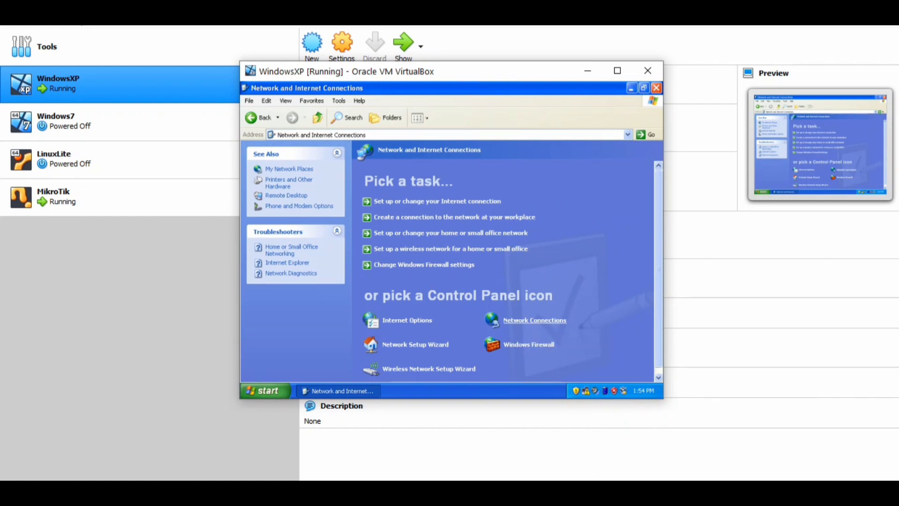
{"action": "left_click", "coordinate": [535, 319]}
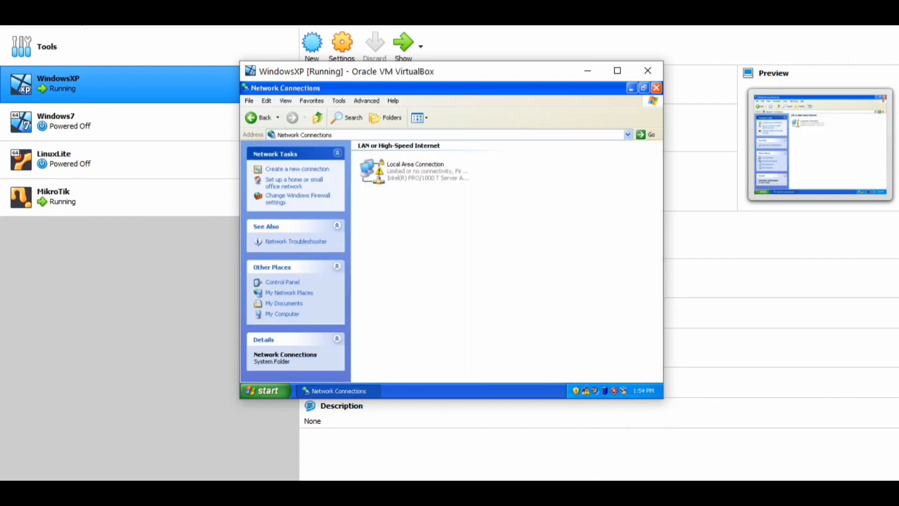
{"action": "right_click", "coordinate": [413, 166]}
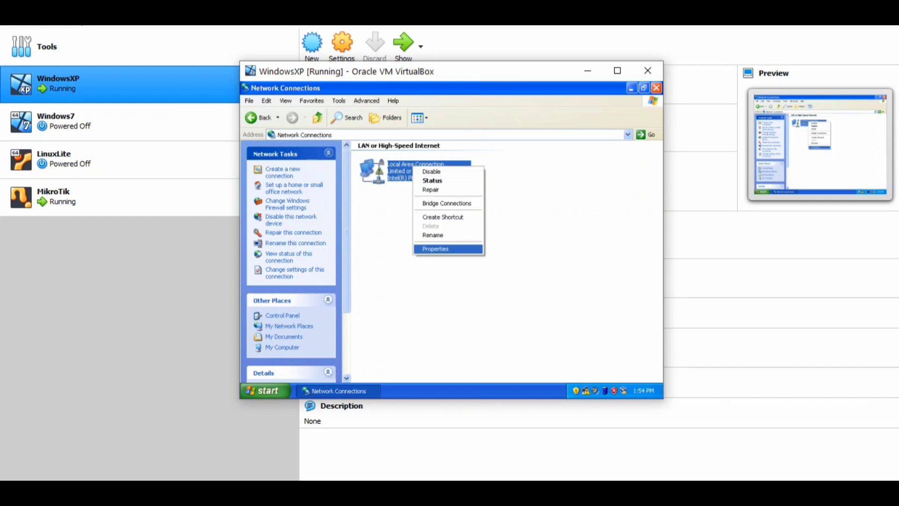
{"action": "key", "text": "Return"}
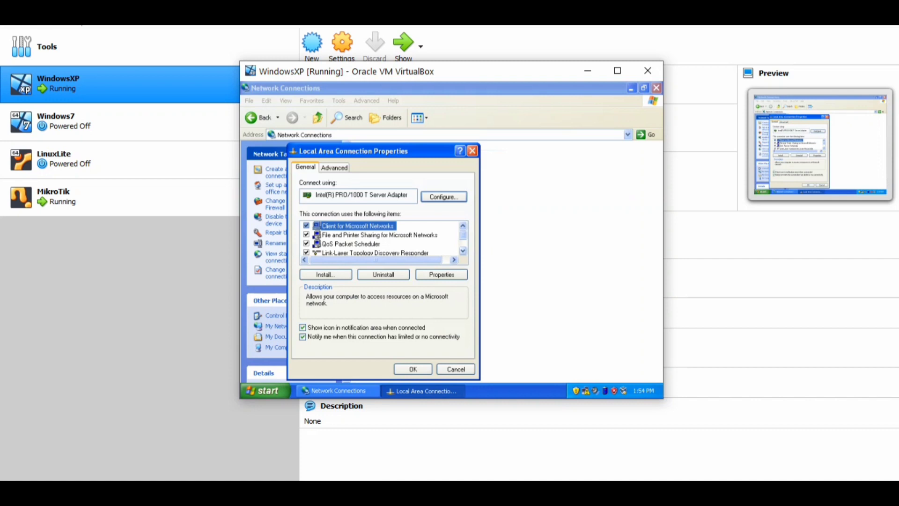
{"action": "scroll", "coordinate": [381, 238], "scroll_direction": "down", "scroll_amount": 1}
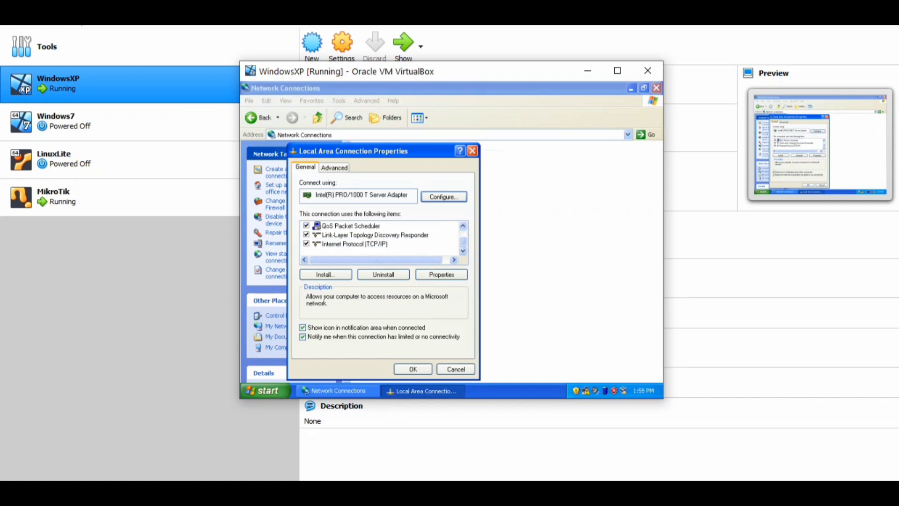
{"action": "double_click", "coordinate": [355, 244]}
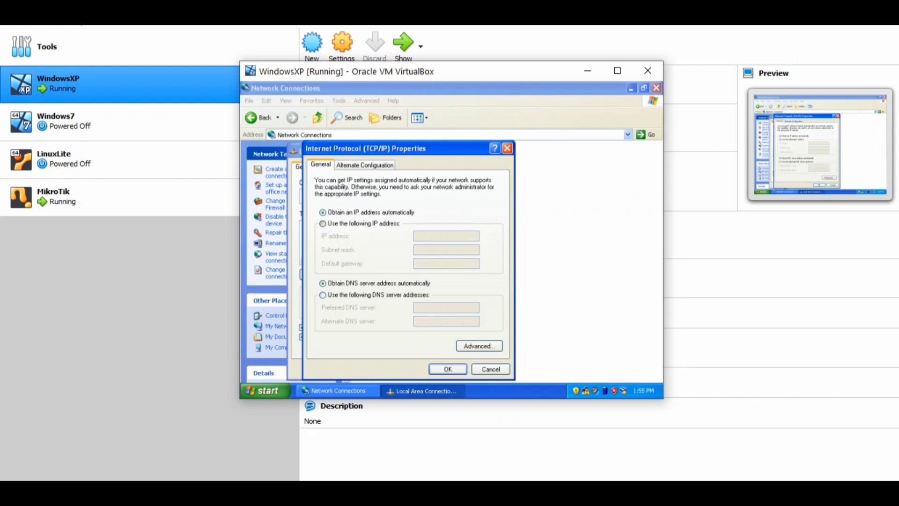
Set a static IP 192.168.56.2, mask 255.255.255.192, gateway 192.168.56.1 and DNS 8.8.8.8, confirm, and close Network Connections.
{"action": "left_click", "coordinate": [323, 224]}
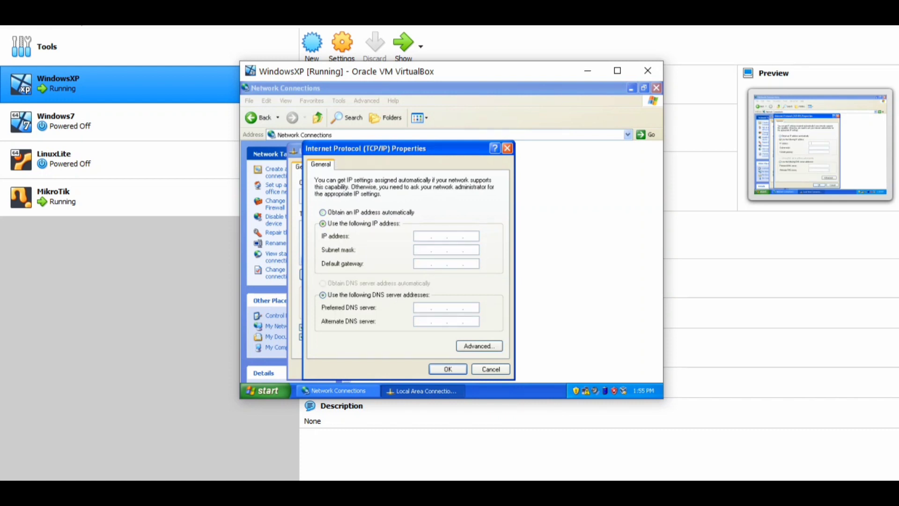
{"action": "type", "text": "192 . 168 . 56 . 2"}
{"action": "key", "text": "Tab"}
{"action": "key", "text": "BackSpace"}
{"action": "type", "text": "192"}
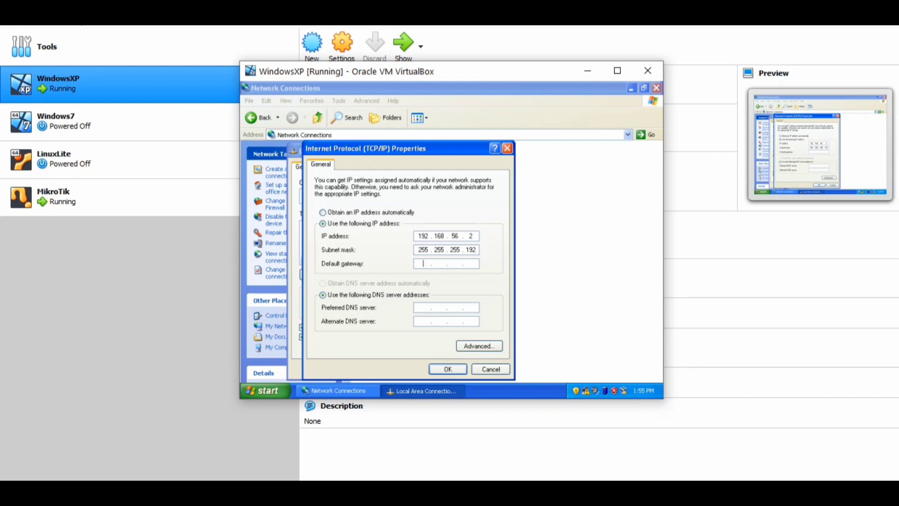
{"action": "type", "text": "192"}
{"action": "type", "text": "168"}
{"action": "type", "text": "56"}
{"action": "type", "text": ".1"}
{"action": "type", "text": "8.8.8"}
{"action": "type", "text": "8"}
{"action": "left_click", "coordinate": [448, 369]}
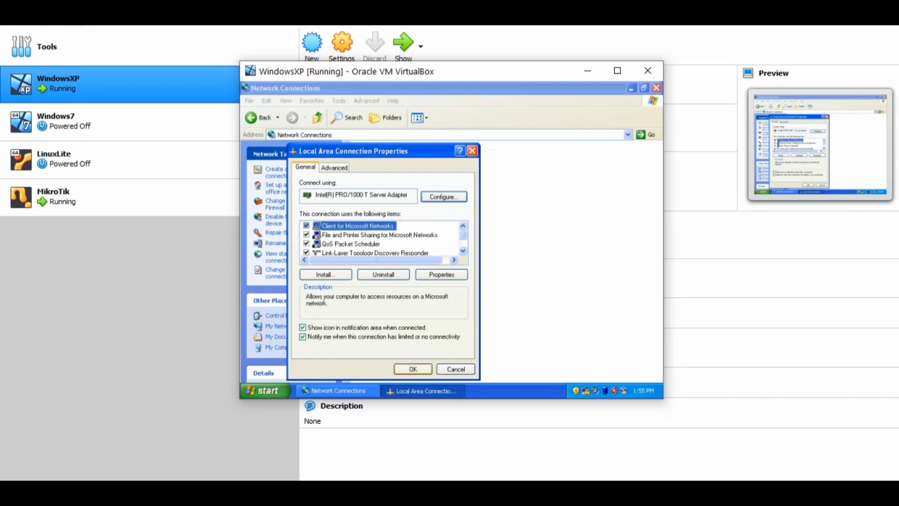
{"action": "left_click", "coordinate": [413, 369]}
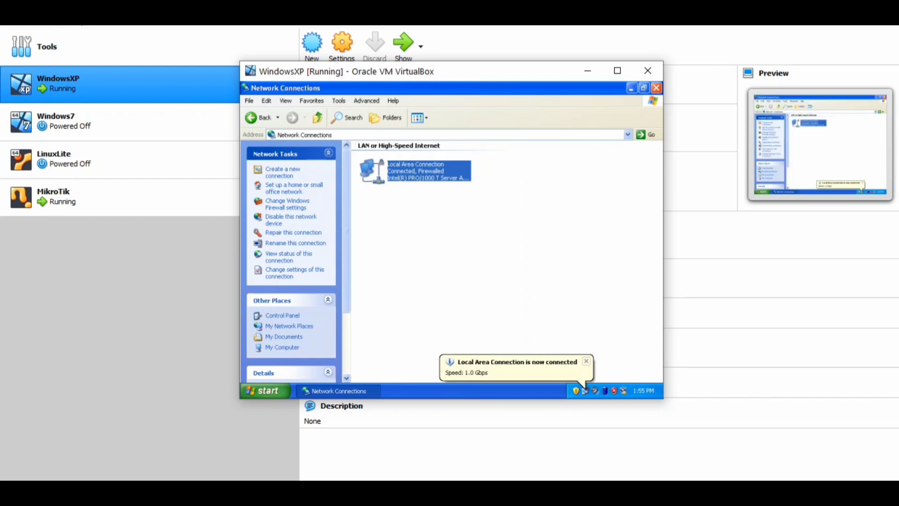
{"action": "left_click", "coordinate": [505, 253]}
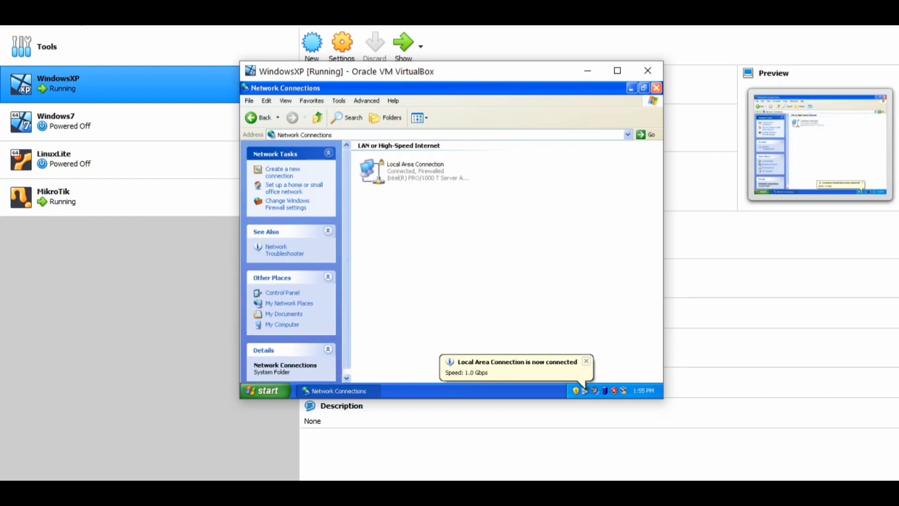
{"action": "left_click", "coordinate": [657, 88]}
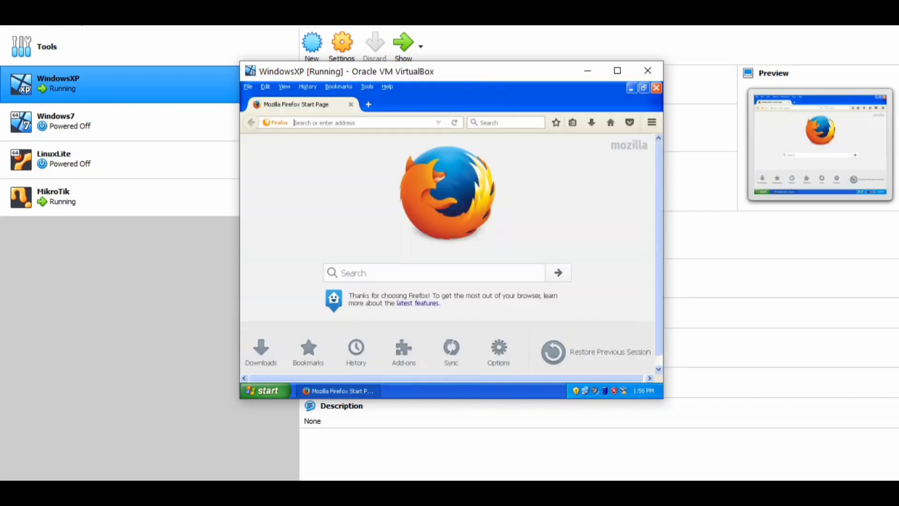
{"action": "type", "text": "www."}
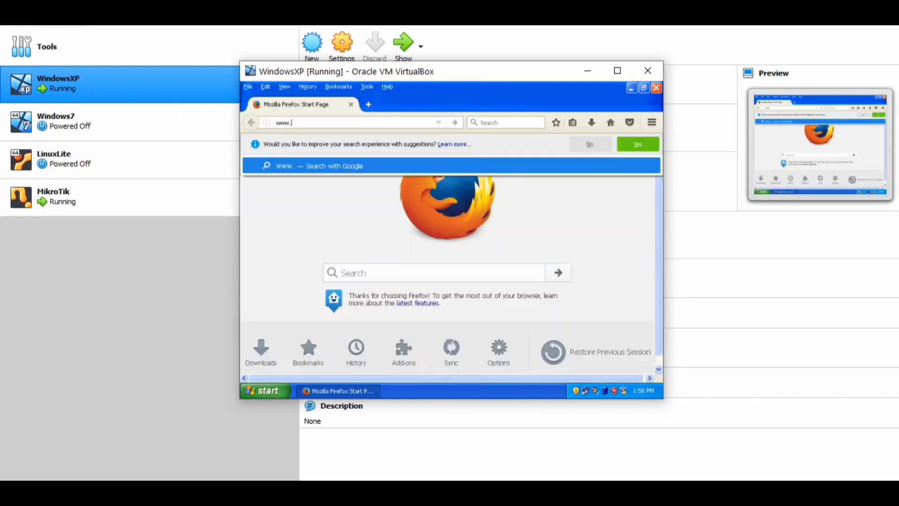
{"action": "type", "text": "youtube.com"}
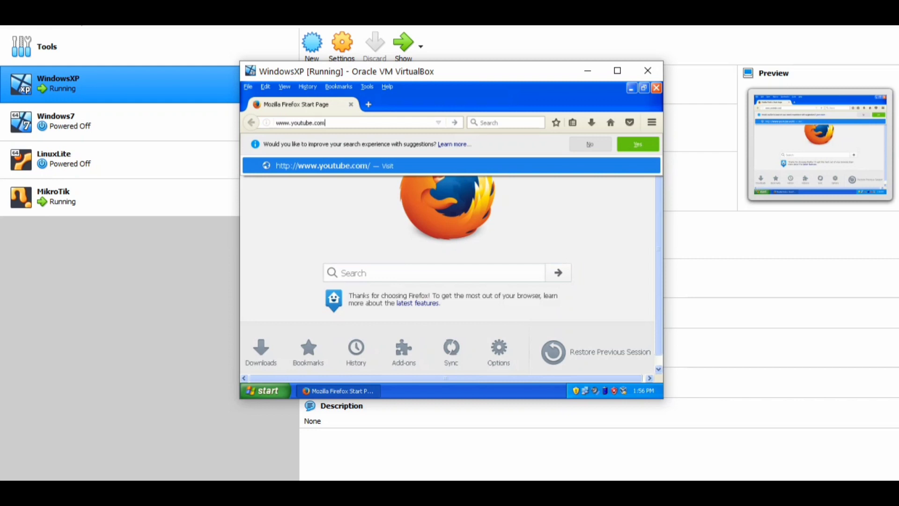
{"action": "key", "text": "Return"}
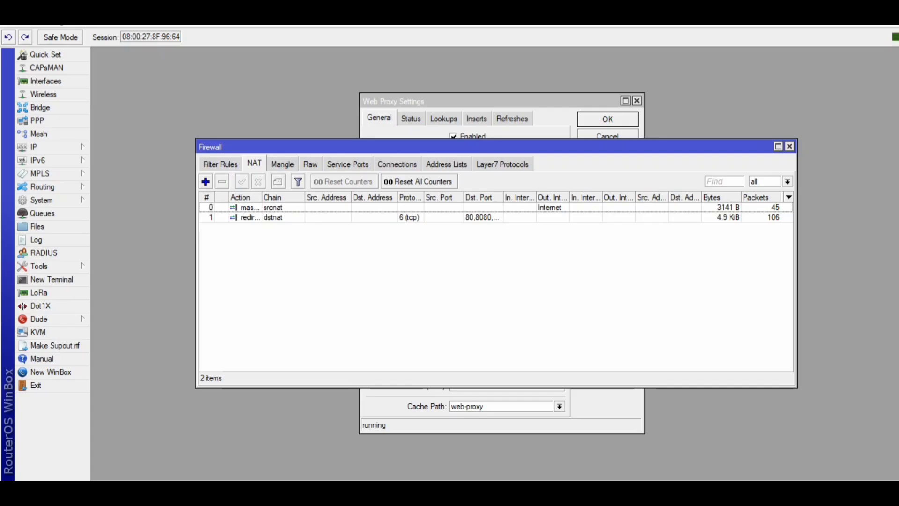
{"action": "left_click", "coordinate": [502, 101]}
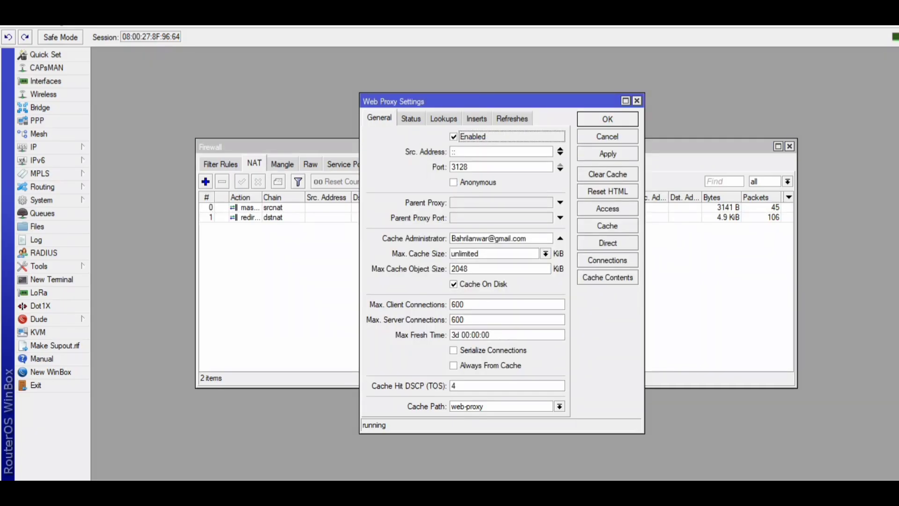
{"action": "left_click", "coordinate": [608, 209]}
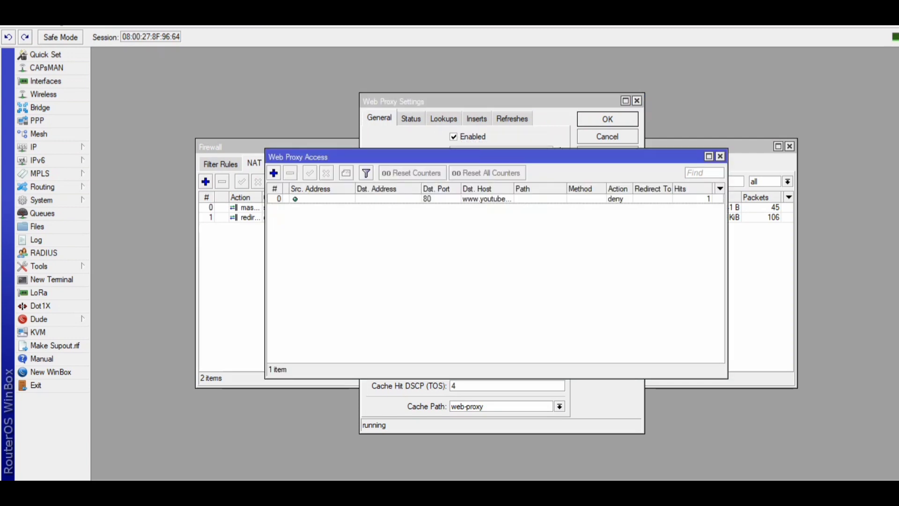
{"action": "left_click", "coordinate": [274, 173]}
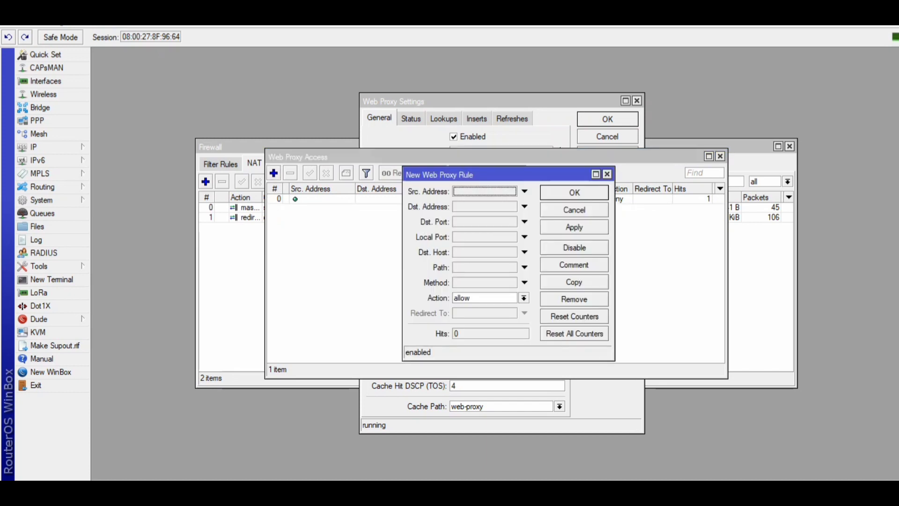
{"action": "left_click", "coordinate": [491, 222]}
{"action": "type", "text": "80"}
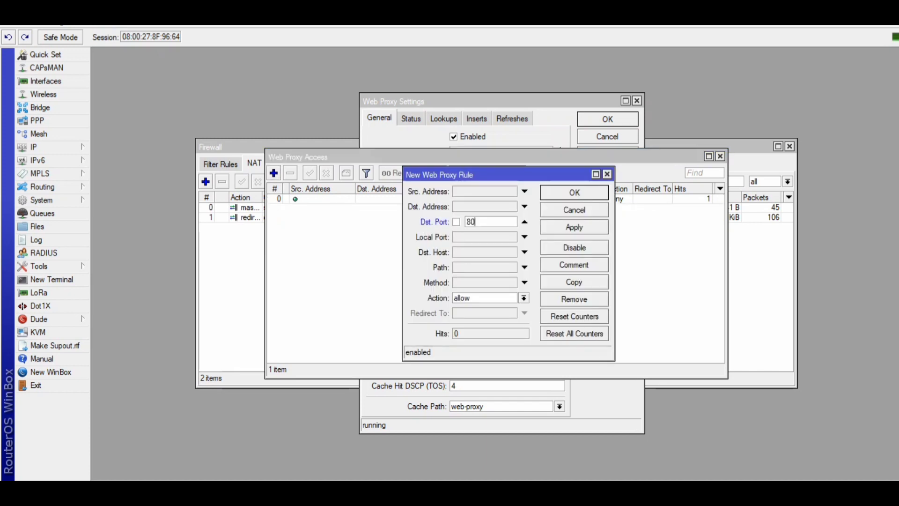
{"action": "left_click", "coordinate": [491, 252]}
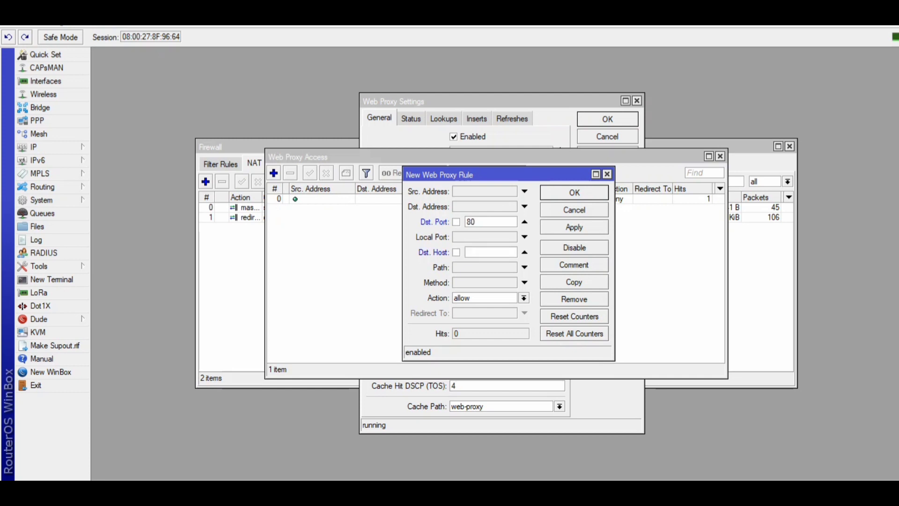
{"action": "type", "text": "www.bing.com"}
{"action": "left_click", "coordinate": [524, 298]}
{"action": "left_click", "coordinate": [496, 318]}
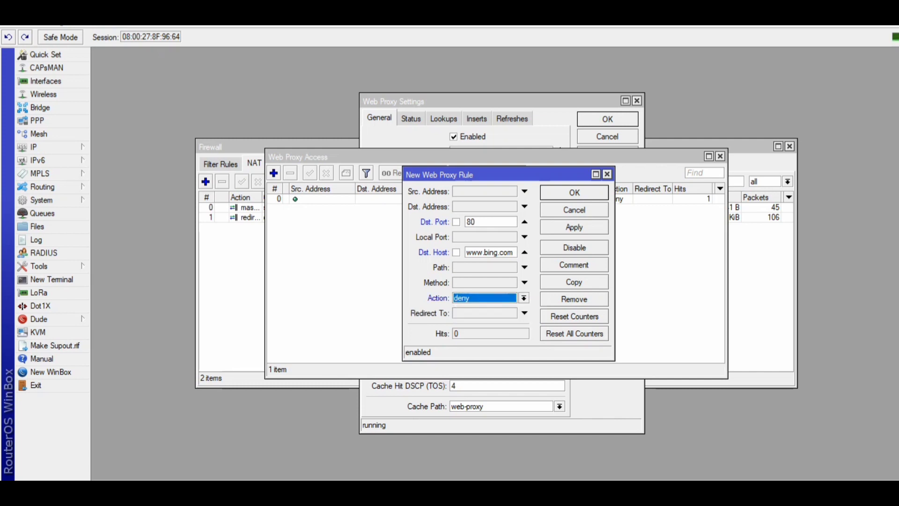
{"action": "left_click", "coordinate": [525, 313]}
{"action": "type", "text": "www"}
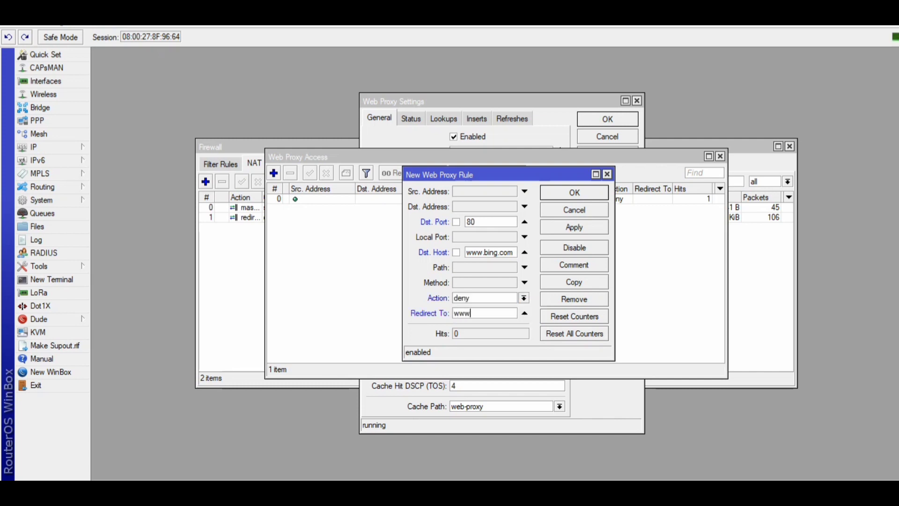
{"action": "type", "text": ".google.com"}
{"action": "left_click", "coordinate": [574, 227]}
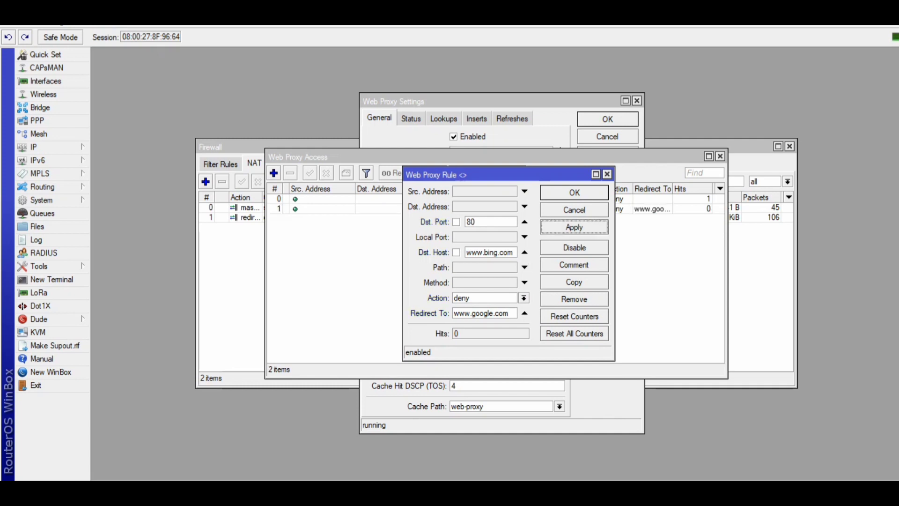
{"action": "left_click", "coordinate": [575, 192]}
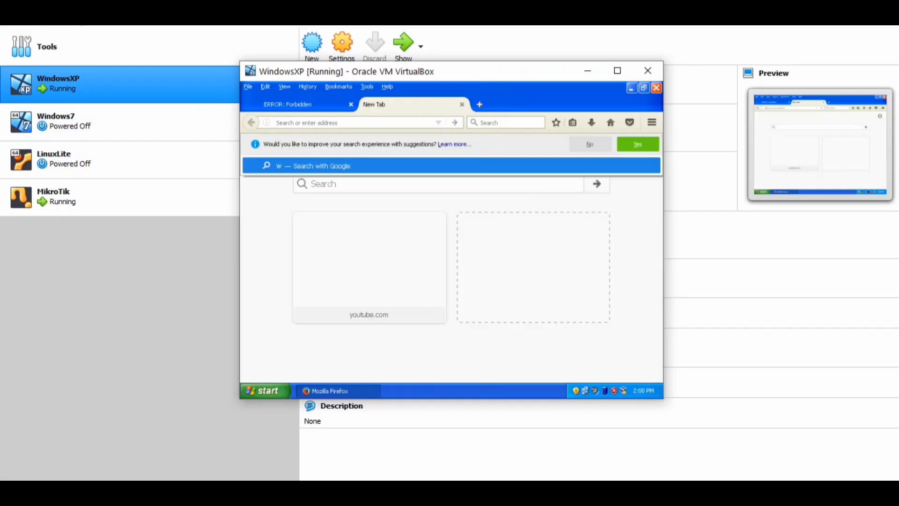
{"action": "type", "text": "www"}
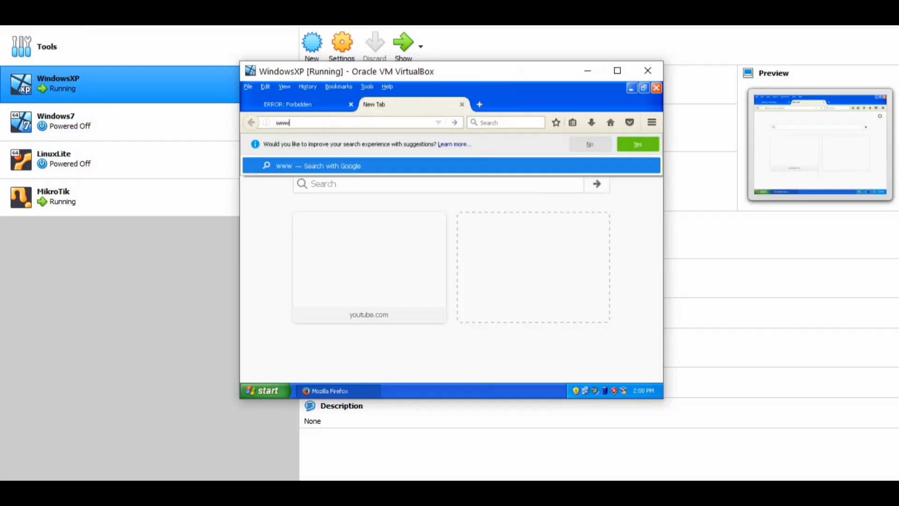
{"action": "type", "text": ".bing.com"}
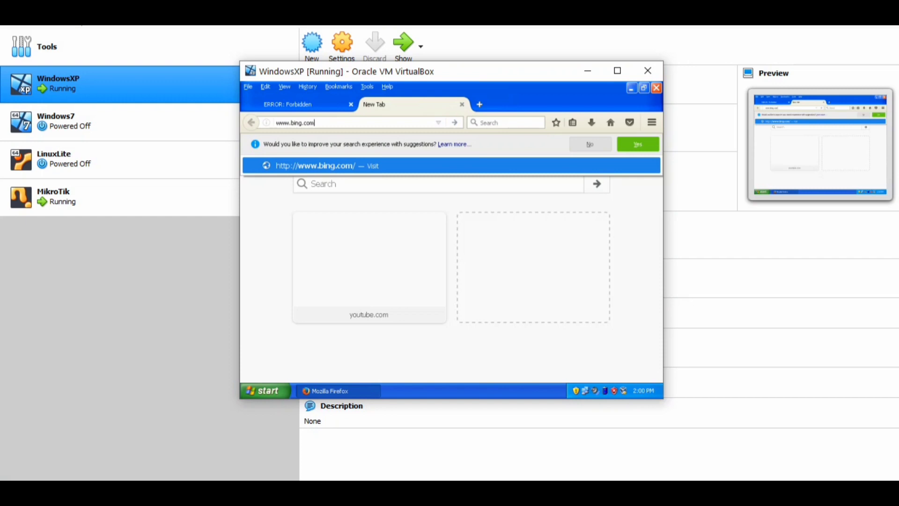
{"action": "key", "text": "Return"}
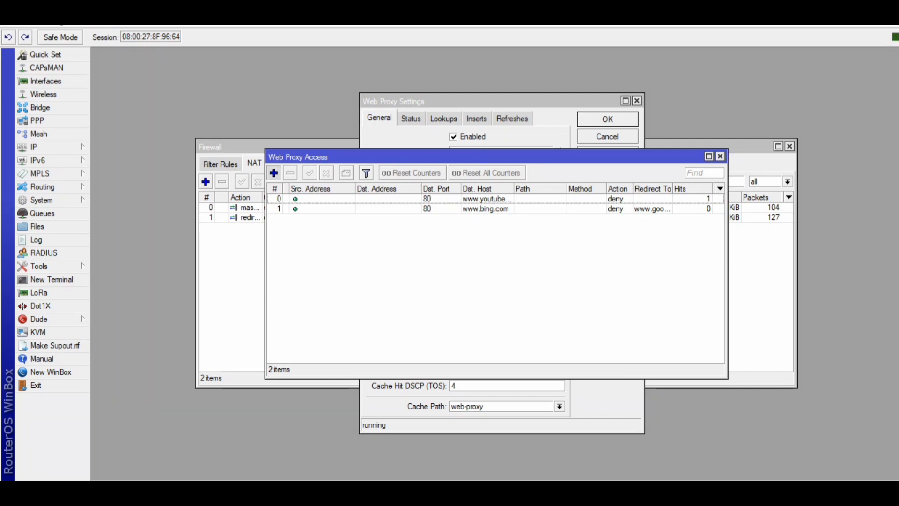
Add a web proxy access rule denying port 80 requests whose path matches *.pdf, then apply and confirm.
{"action": "left_click", "coordinate": [273, 173]}
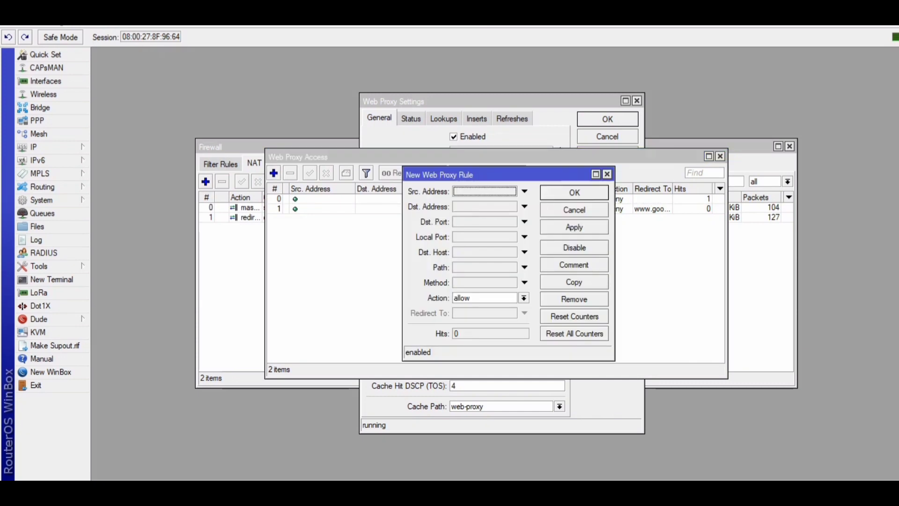
{"action": "left_click", "coordinate": [488, 222]}
{"action": "type", "text": "80"}
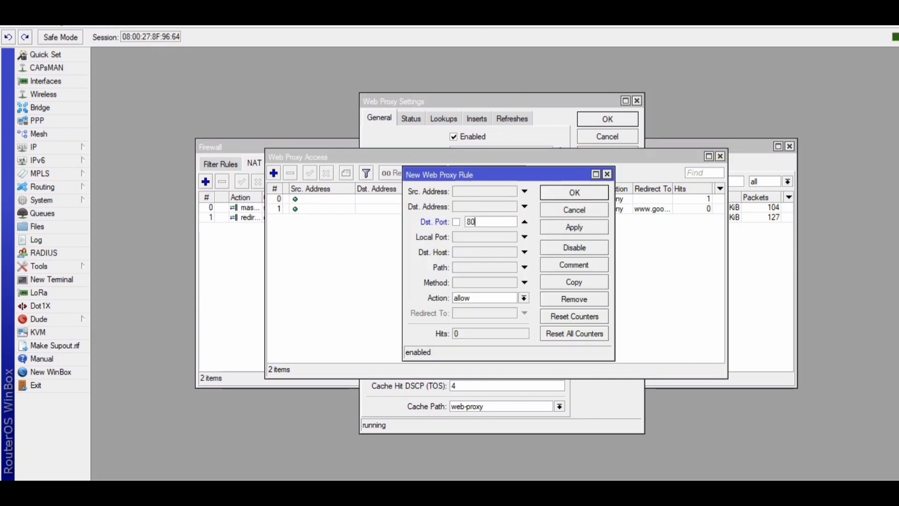
{"action": "left_click", "coordinate": [487, 267]}
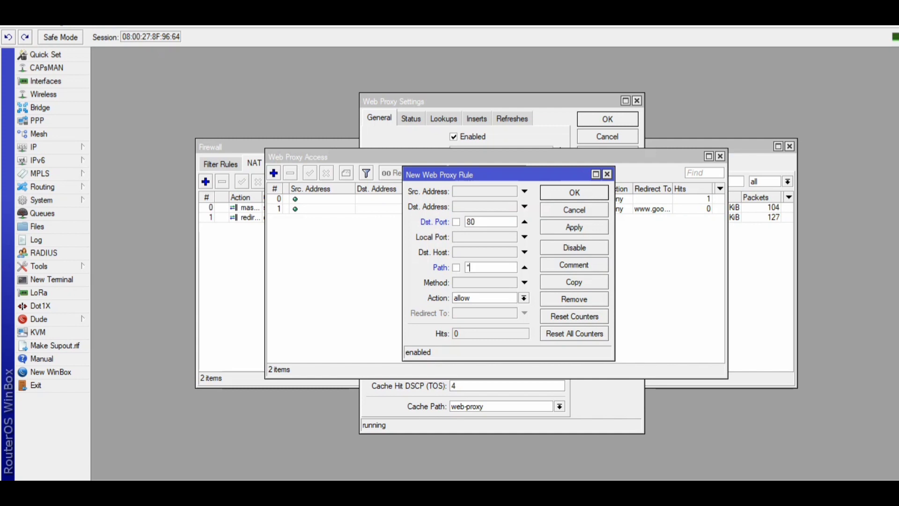
{"action": "type", "text": "*.pdf"}
{"action": "left_click", "coordinate": [524, 298]}
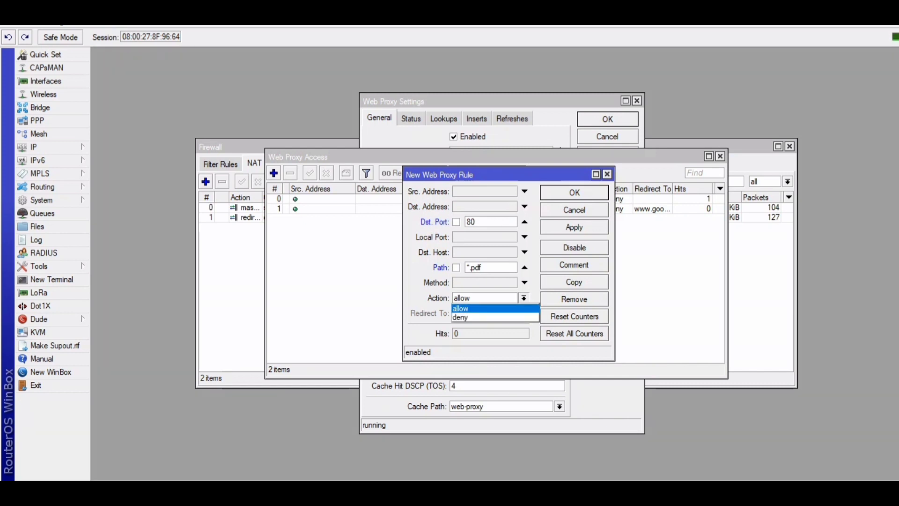
{"action": "left_click", "coordinate": [485, 318]}
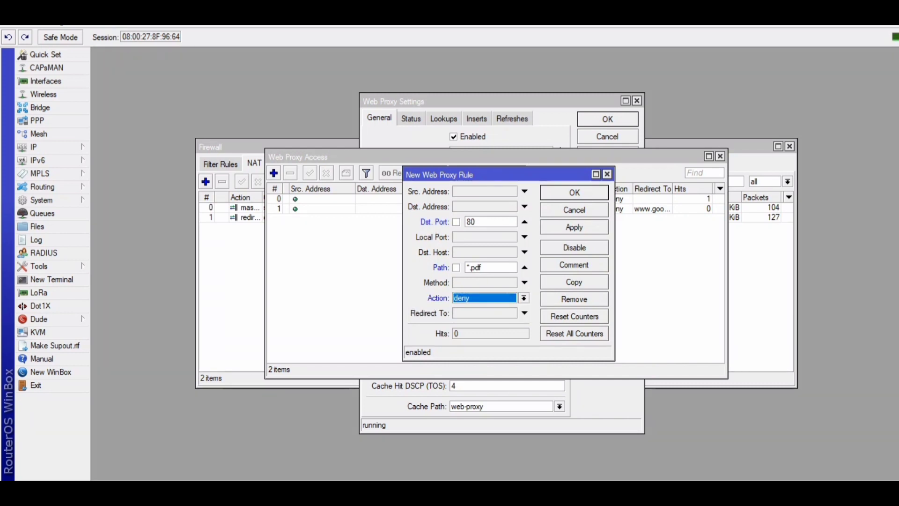
{"action": "left_click", "coordinate": [574, 227]}
{"action": "key", "text": "Return"}
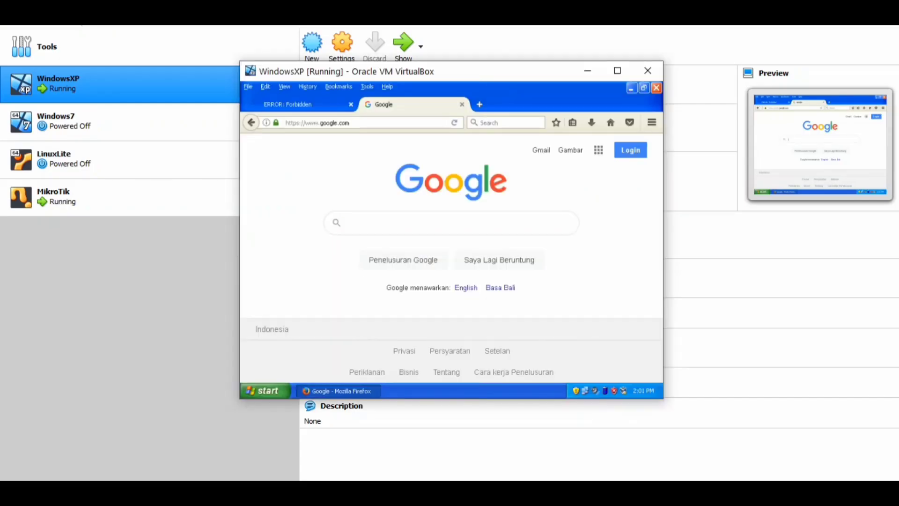
Search Google for "Laporan PDF" on the XP guest and open the first PDF result to test the block.
{"action": "type", "text": "Laporan "}
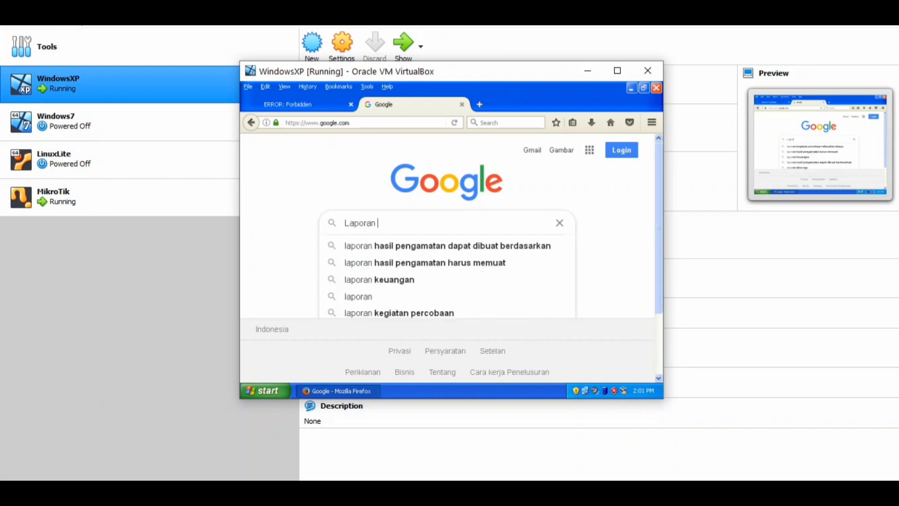
{"action": "type", "text": "PDF"}
{"action": "key", "text": "Return"}
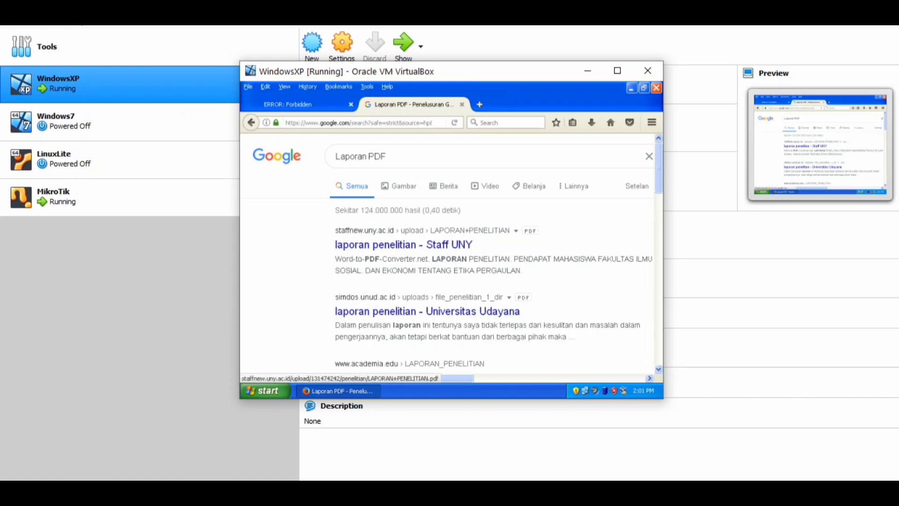
{"action": "left_click", "coordinate": [404, 244]}
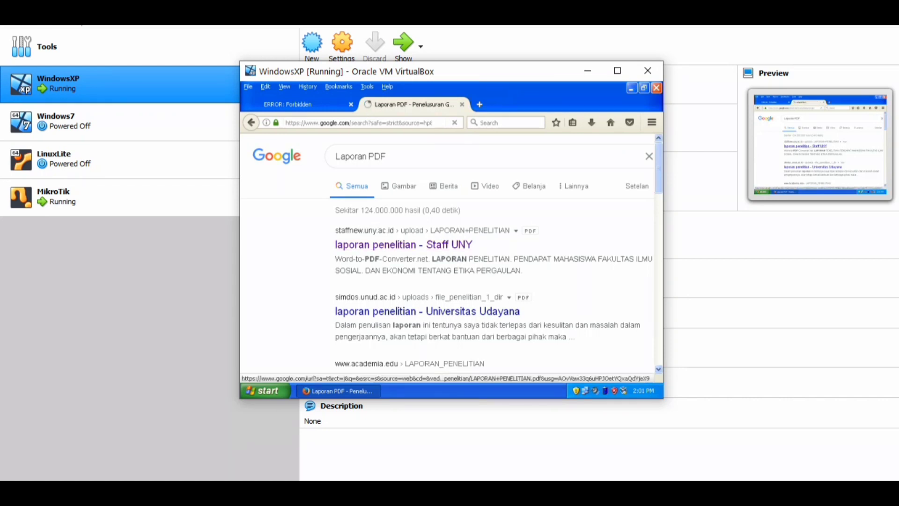